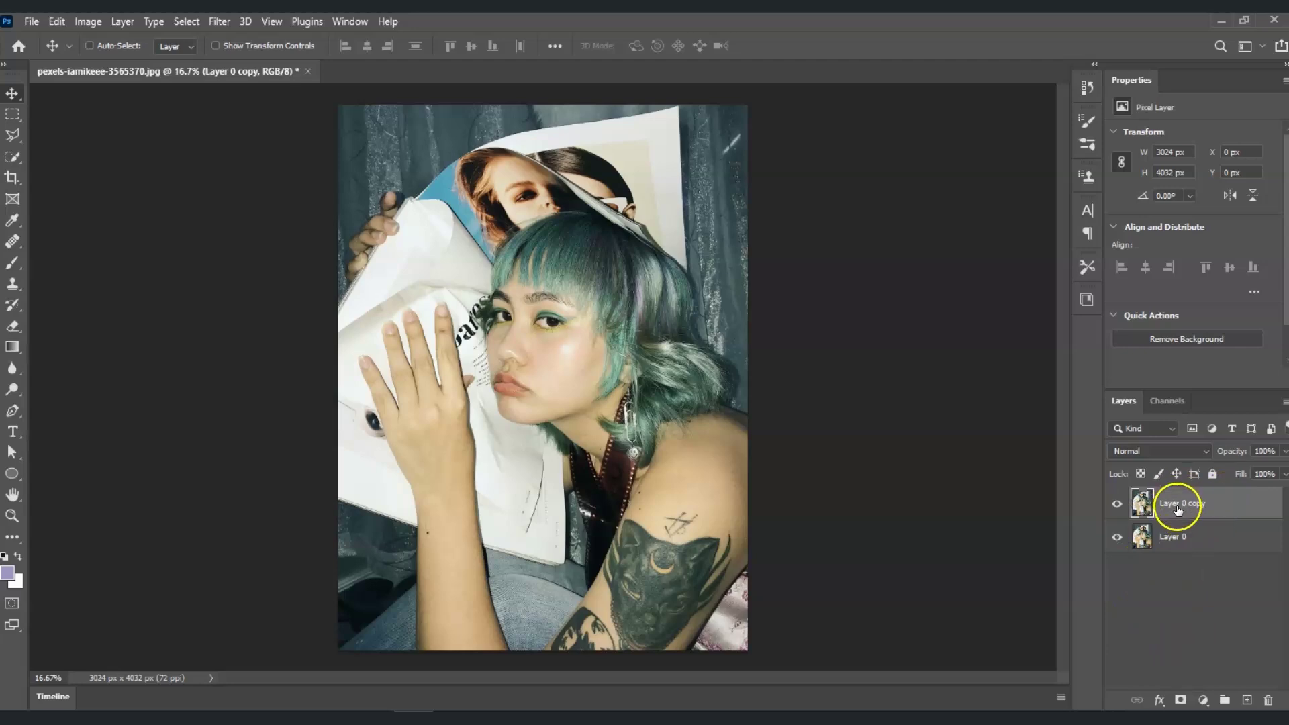
Desaturate the Layer 0 copy layer to turn the photo black and white
{"action": "left_click", "coordinate": [1177, 509]}
{"action": "left_click", "coordinate": [87, 22]}
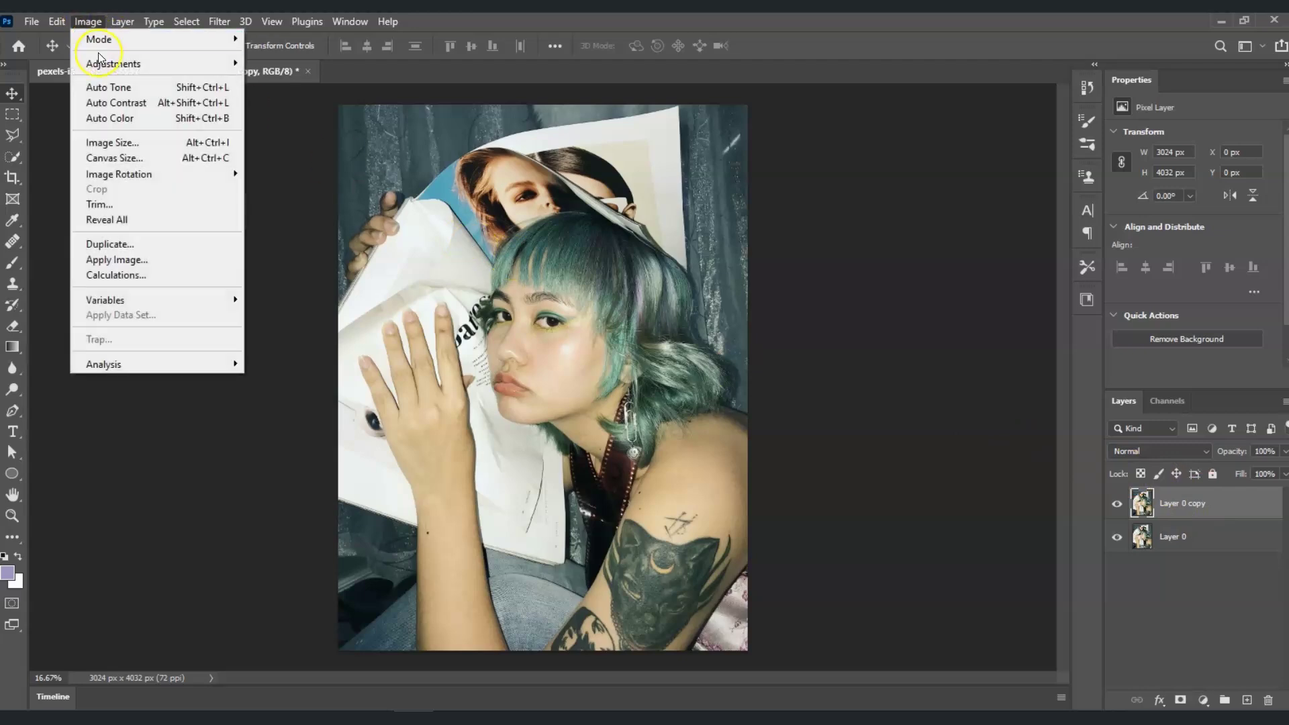
{"action": "mouse_move", "coordinate": [103, 64]}
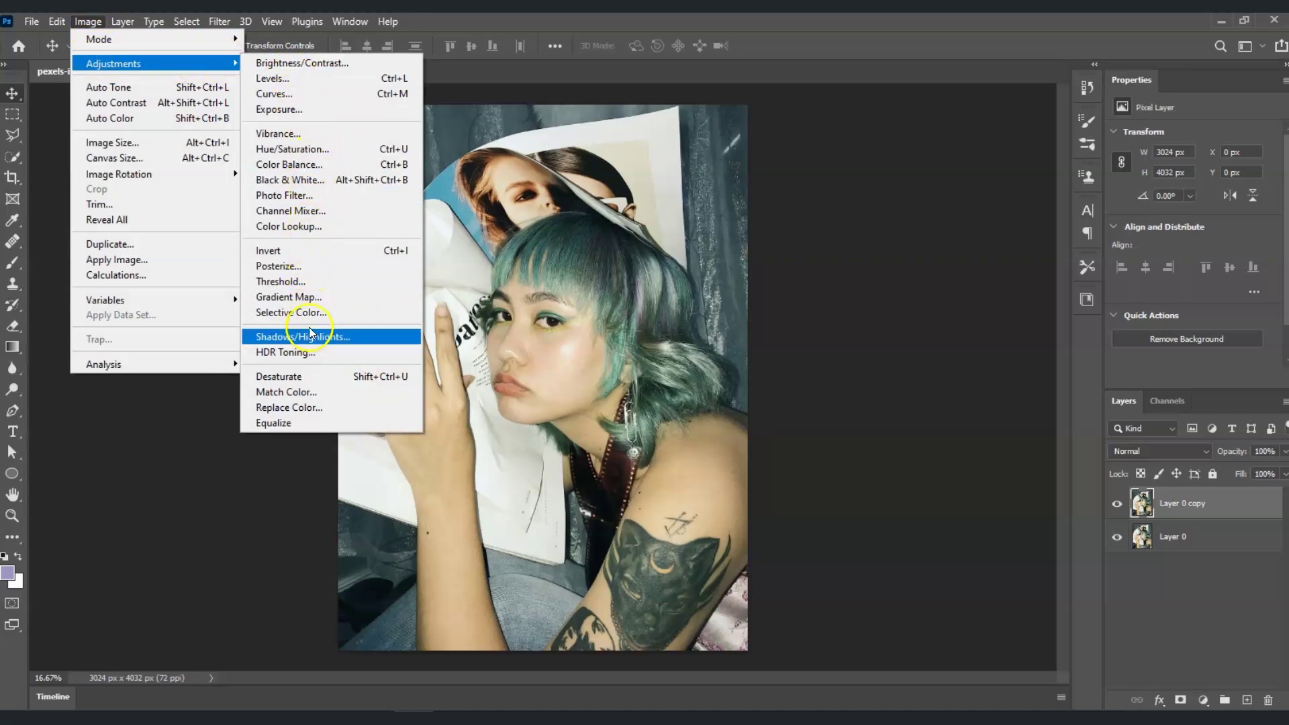
{"action": "left_click", "coordinate": [311, 378]}
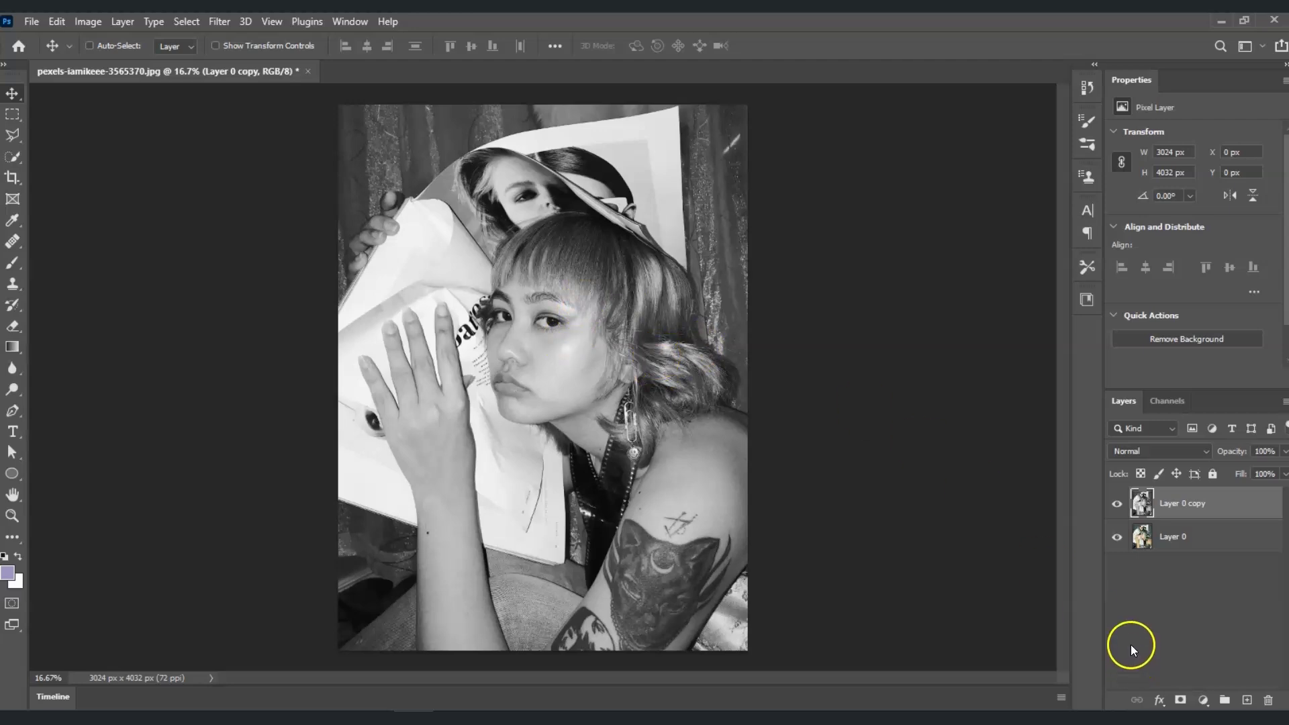
Add a white (ffffff) Solid Color fill layer above Layer 0 copy
{"action": "left_click", "coordinate": [1203, 700]}
{"action": "left_click", "coordinate": [1201, 417]}
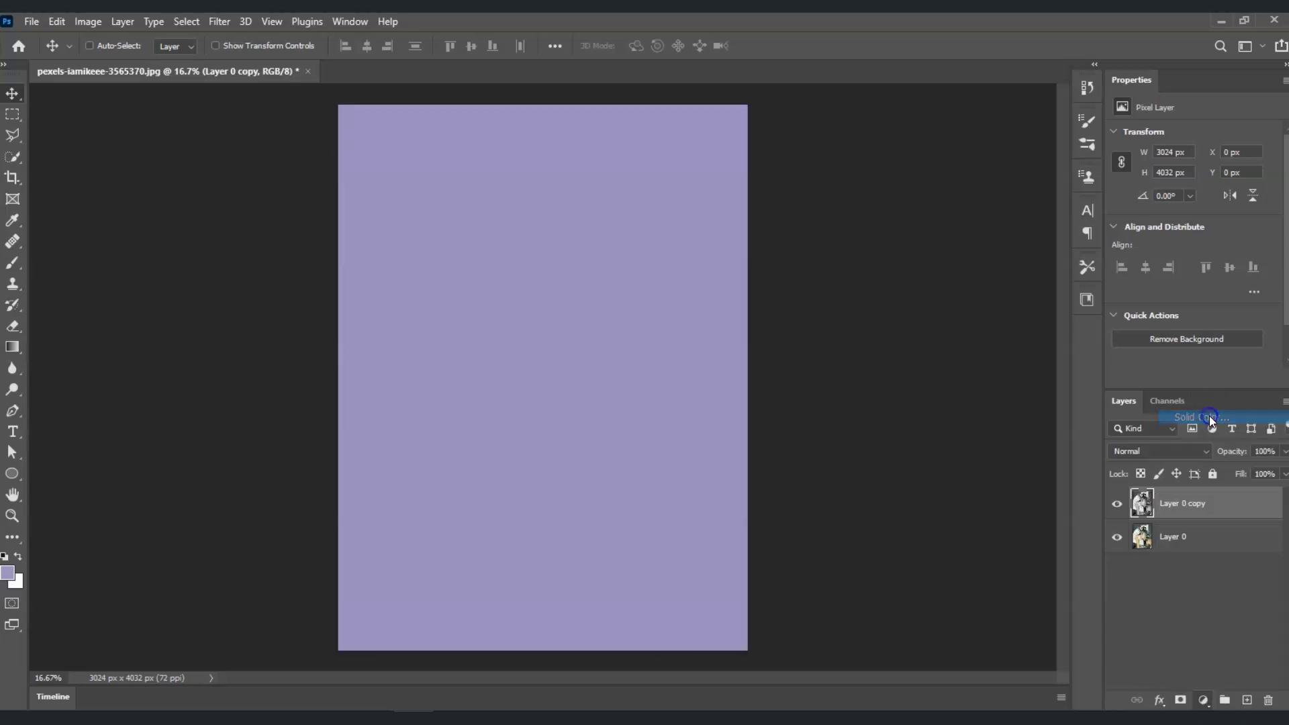
{"action": "left_click_drag", "start_coordinate": [945, 362], "coordinate": [843, 284]}
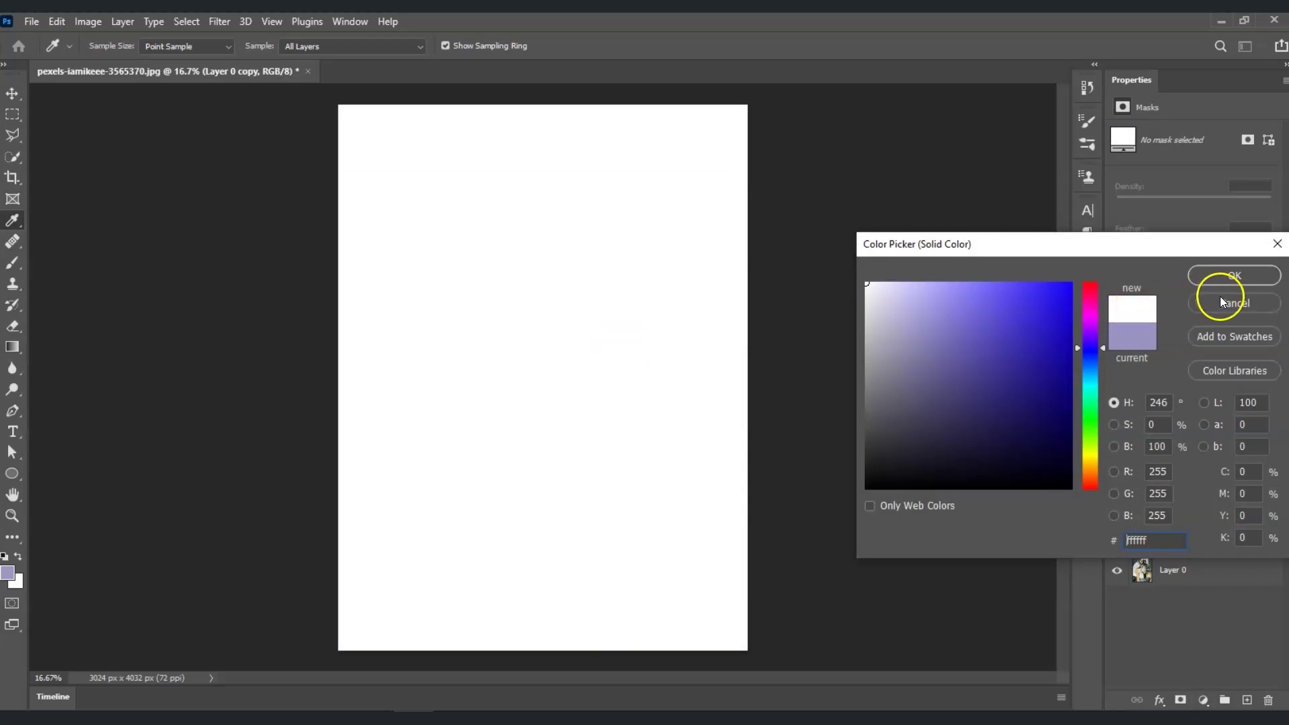
{"action": "left_click", "coordinate": [1222, 275]}
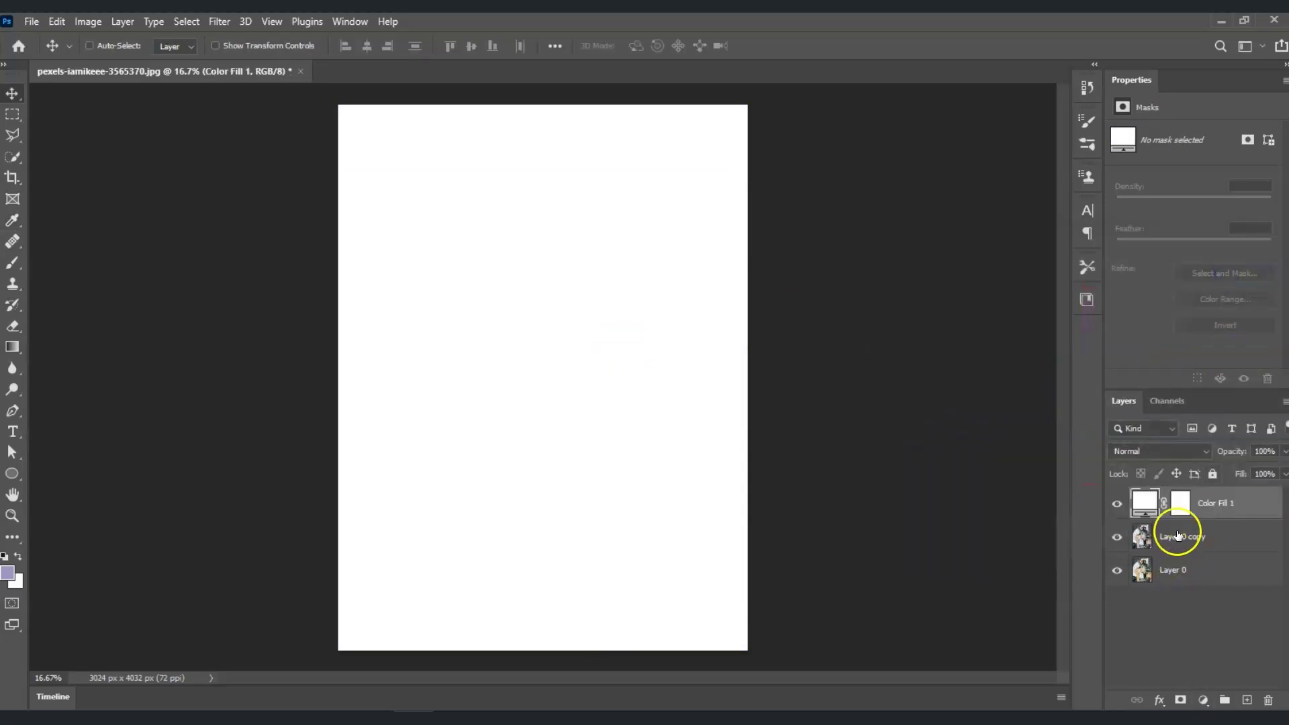
Convert the Color Fill 1 layer to a smart object and hide it
{"action": "left_click", "coordinate": [1205, 511]}
{"action": "right_click", "coordinate": [1205, 510]}
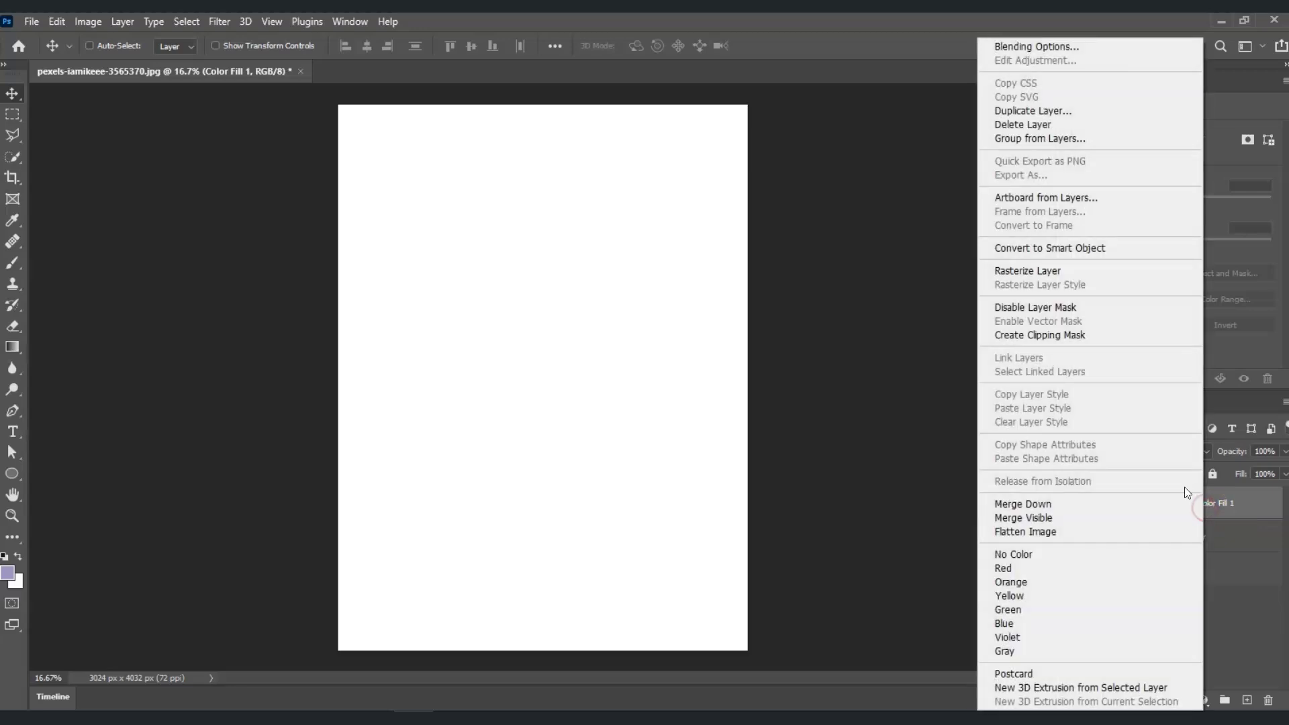
{"action": "left_click", "coordinate": [1053, 247]}
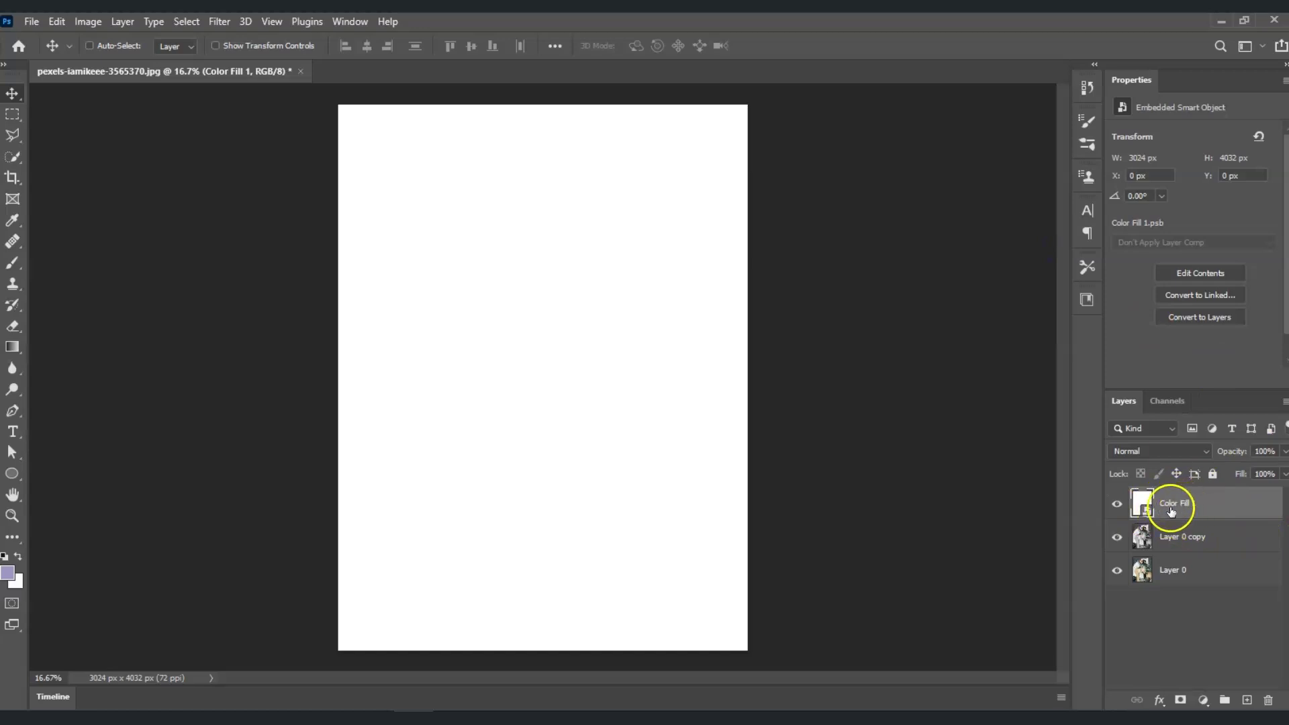
{"action": "left_click", "coordinate": [1118, 504]}
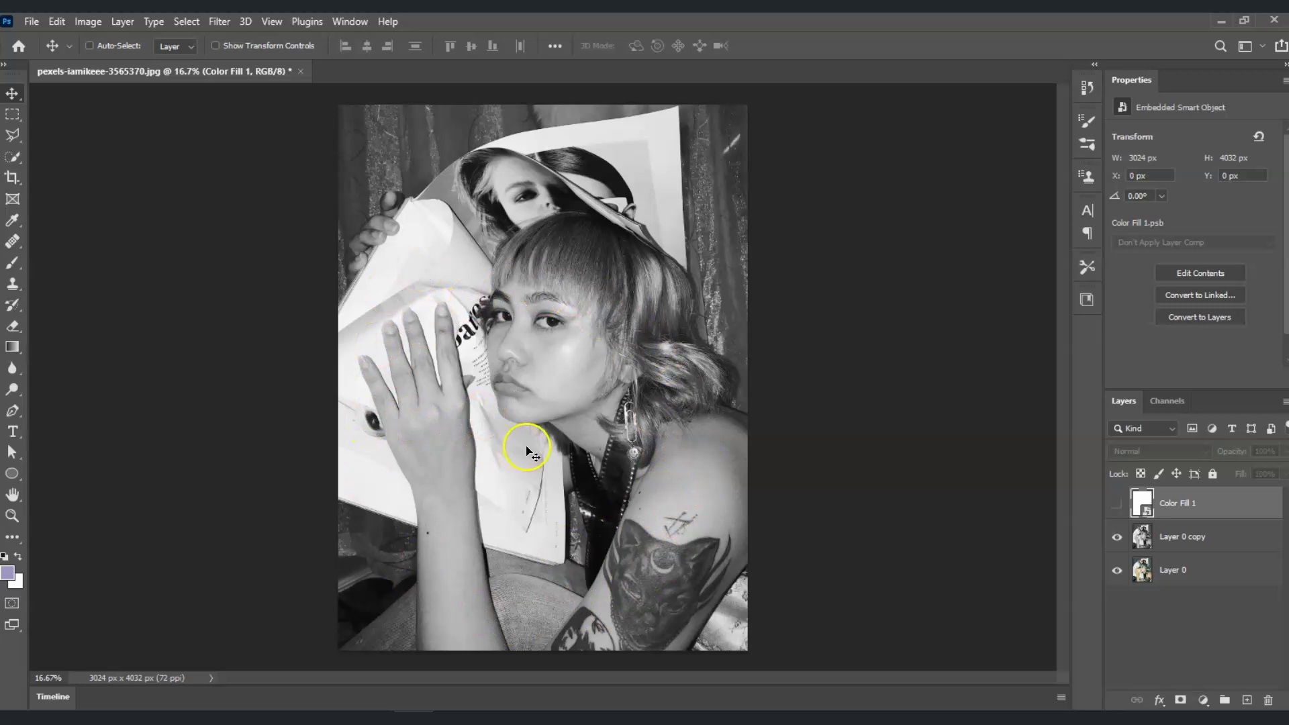
Rename the Layer 0 copy layer as Background Layer
{"action": "left_click", "coordinate": [1216, 538]}
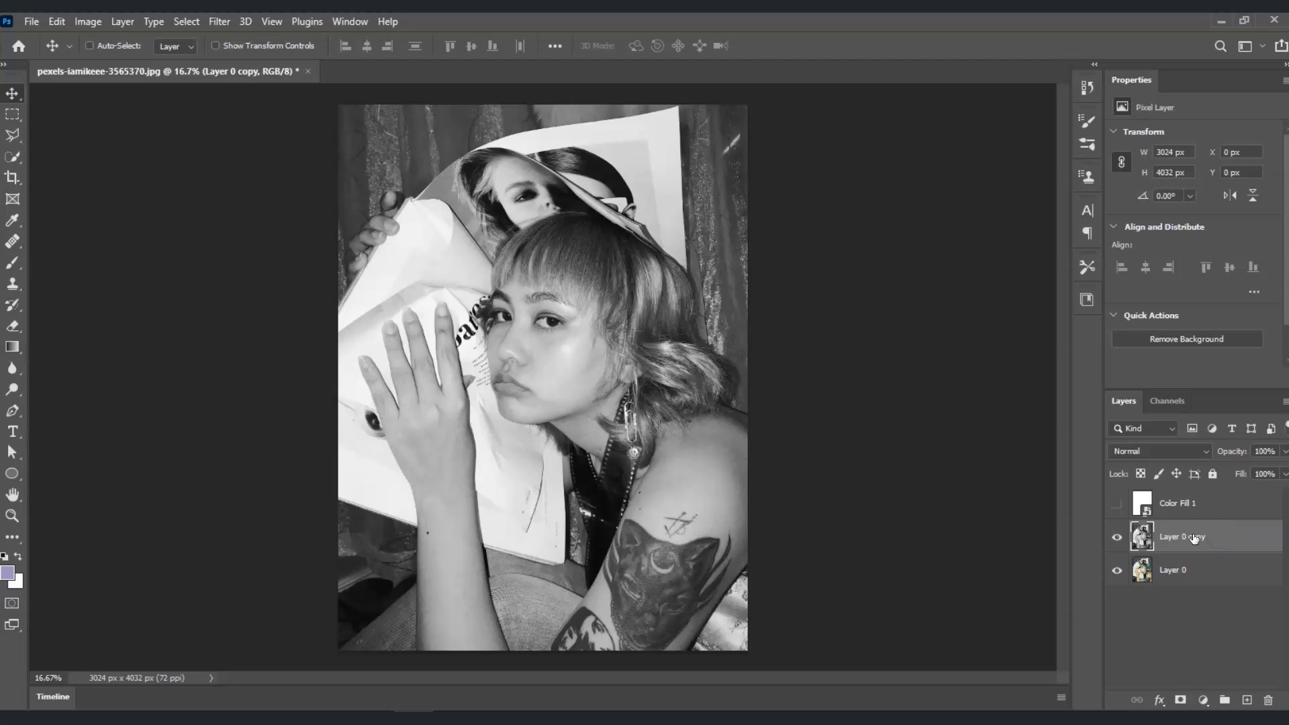
{"action": "double_click", "coordinate": [1194, 537]}
{"action": "type", "text": "Background Layer"}
{"action": "left_click", "coordinate": [1257, 555]}
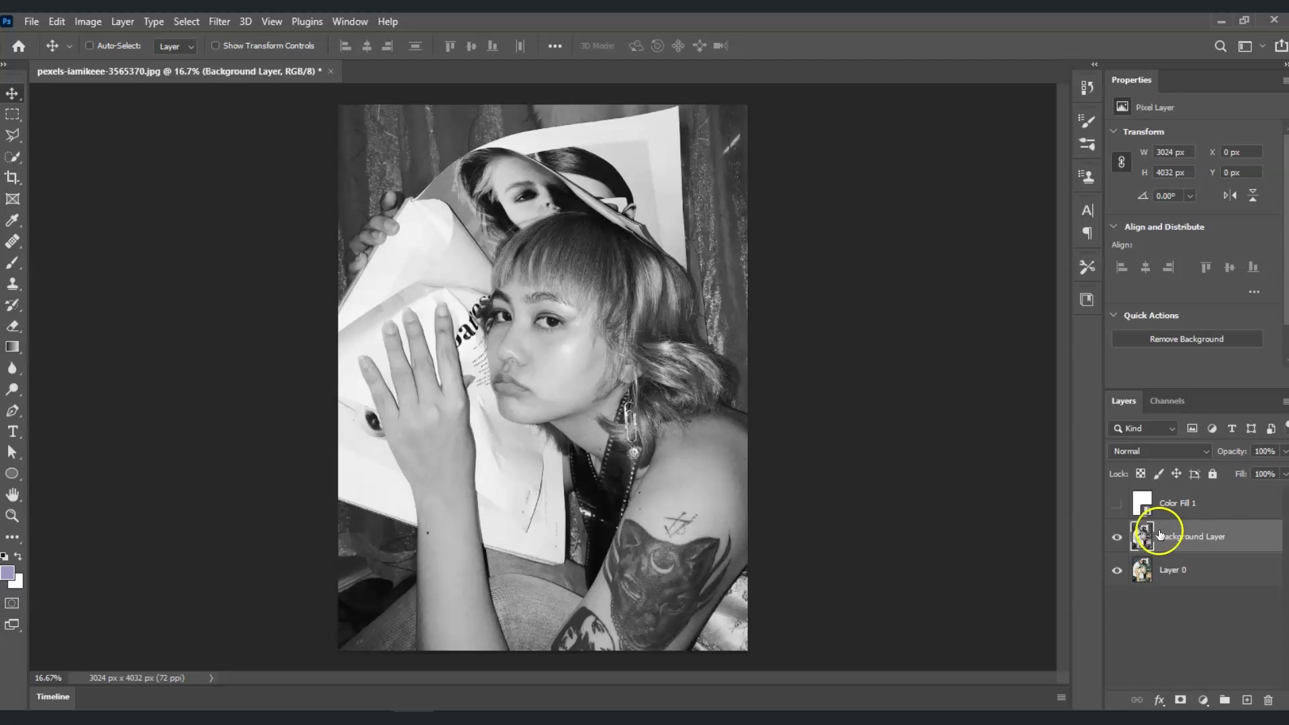
Select the woman and the magazine on Background Layer with the Quick Selection tool and copy them to a new layer
{"action": "left_click", "coordinate": [1226, 543]}
{"action": "left_click", "coordinate": [13, 158]}
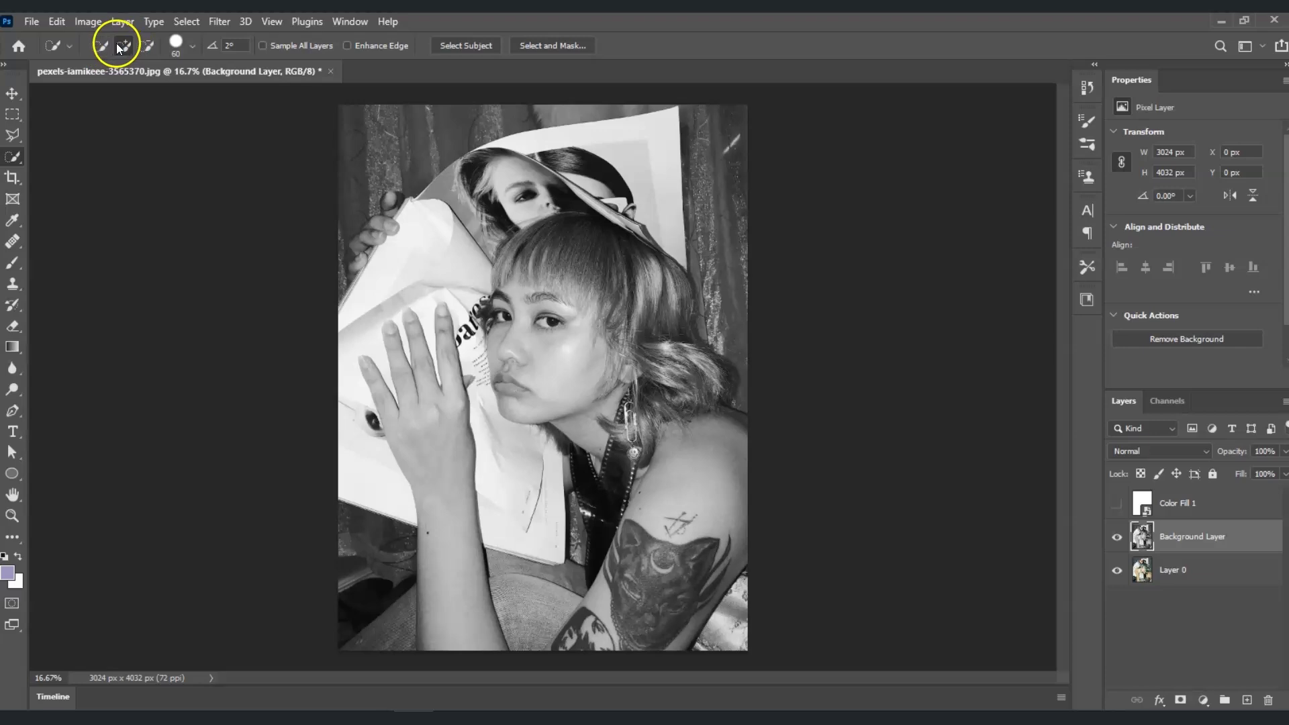
{"action": "mouse_move", "coordinate": [544, 272]}
{"action": "left_mouse_down"}
{"action": "mouse_move", "coordinate": [552, 250]}
{"action": "mouse_move", "coordinate": [600, 261]}
{"action": "mouse_move", "coordinate": [625, 364]}
{"action": "mouse_move", "coordinate": [670, 402]}
{"action": "mouse_move", "coordinate": [711, 476]}
{"action": "left_mouse_up"}
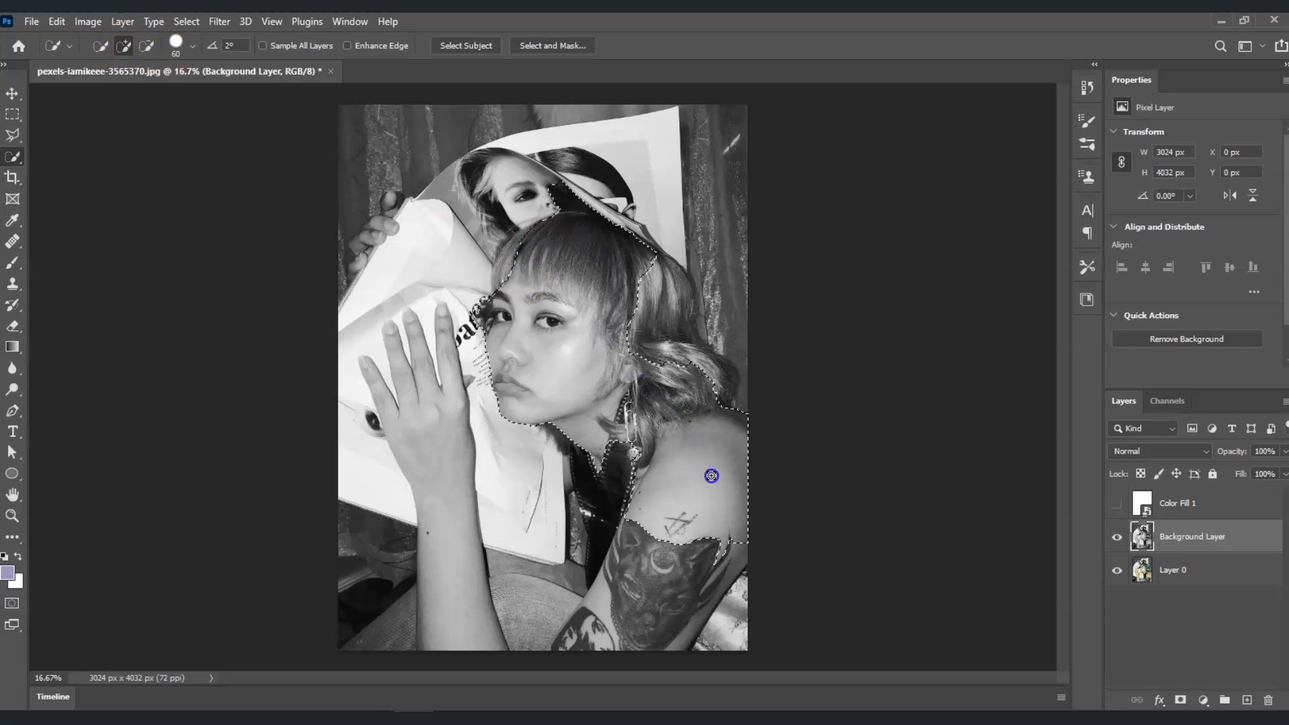
{"action": "mouse_move", "coordinate": [672, 571]}
{"action": "left_mouse_down"}
{"action": "mouse_move", "coordinate": [627, 624]}
{"action": "mouse_move", "coordinate": [443, 598]}
{"action": "mouse_move", "coordinate": [417, 353]}
{"action": "mouse_move", "coordinate": [383, 220]}
{"action": "mouse_move", "coordinate": [432, 279]}
{"action": "mouse_move", "coordinate": [570, 164]}
{"action": "mouse_move", "coordinate": [659, 181]}
{"action": "mouse_move", "coordinate": [337, 243]}
{"action": "left_mouse_up"}
{"action": "mouse_move", "coordinate": [671, 288]}
{"action": "left_mouse_down"}
{"action": "mouse_move", "coordinate": [726, 391]}
{"action": "mouse_move", "coordinate": [586, 487]}
{"action": "mouse_move", "coordinate": [515, 487]}
{"action": "mouse_move", "coordinate": [451, 359]}
{"action": "mouse_move", "coordinate": [714, 374]}
{"action": "mouse_move", "coordinate": [347, 431]}
{"action": "mouse_move", "coordinate": [329, 228]}
{"action": "mouse_move", "coordinate": [339, 286]}
{"action": "mouse_move", "coordinate": [748, 368]}
{"action": "mouse_move", "coordinate": [756, 588]}
{"action": "mouse_move", "coordinate": [687, 602]}
{"action": "mouse_move", "coordinate": [524, 498]}
{"action": "left_mouse_up"}
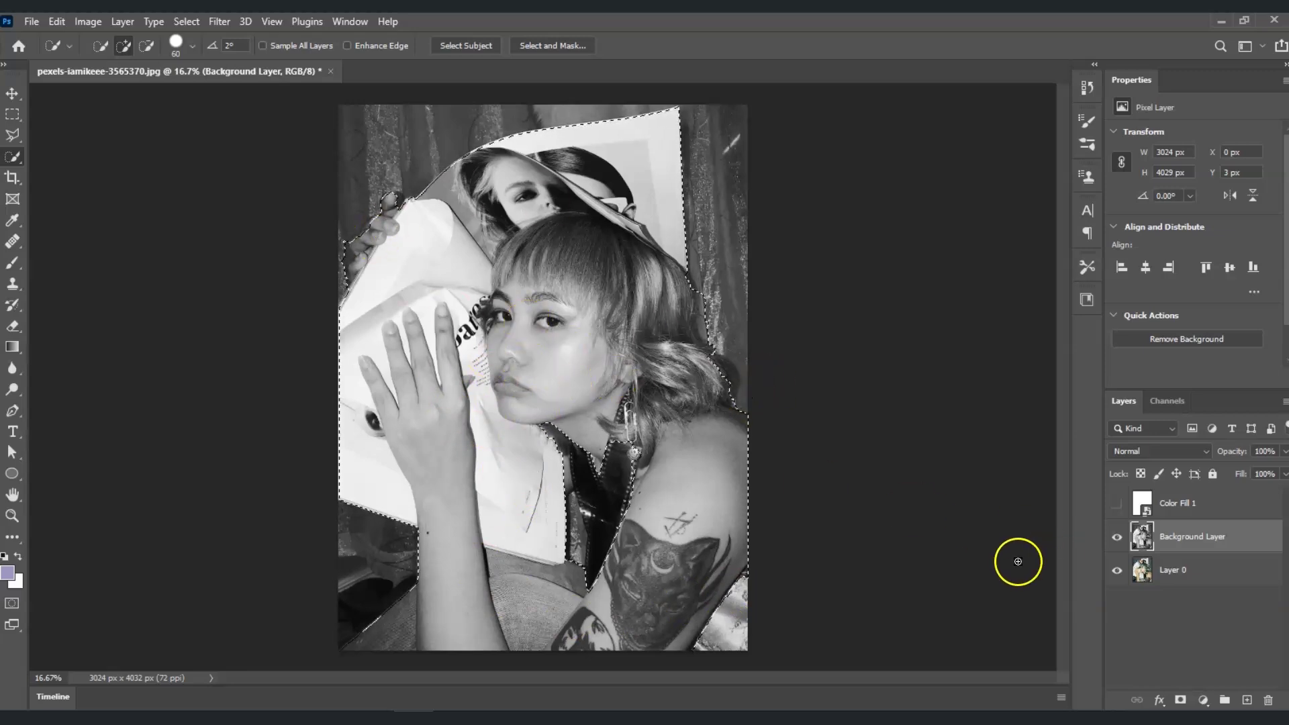
{"action": "key", "text": "ctrl+j"}
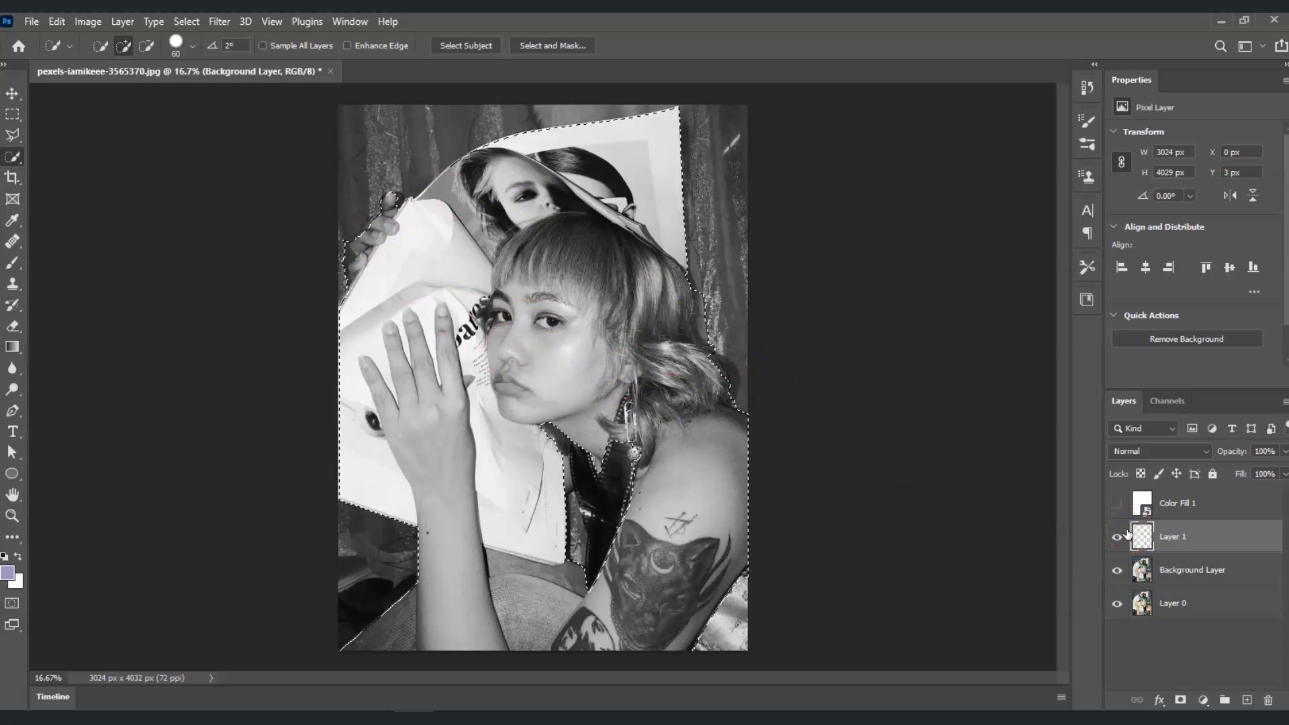
Check the cut-out with Background Layer temporarily hidden, and duplicate Layer 1
{"action": "left_click", "coordinate": [1117, 570]}
{"action": "left_click", "coordinate": [1117, 537]}
{"action": "left_click", "coordinate": [1117, 537]}
{"action": "left_click", "coordinate": [1163, 545]}
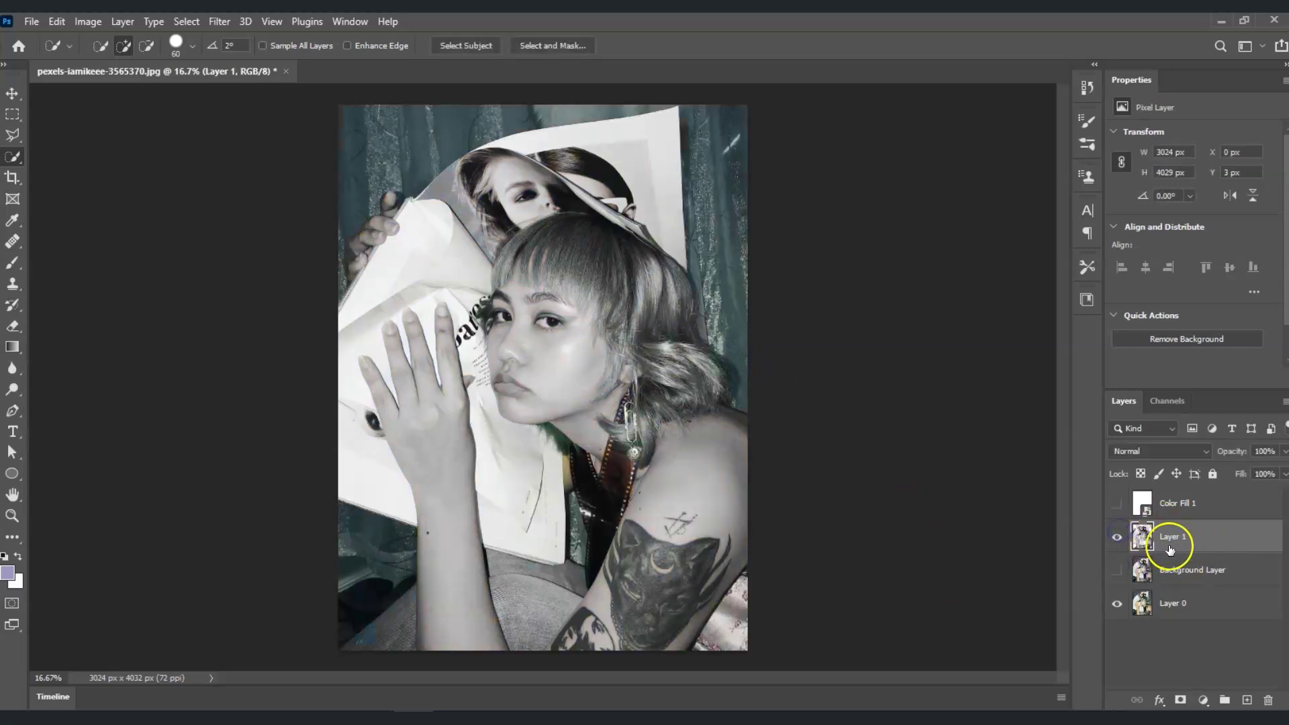
{"action": "left_click", "coordinate": [1117, 570]}
{"action": "left_click", "coordinate": [1176, 539]}
{"action": "key", "text": "ctrl+j"}
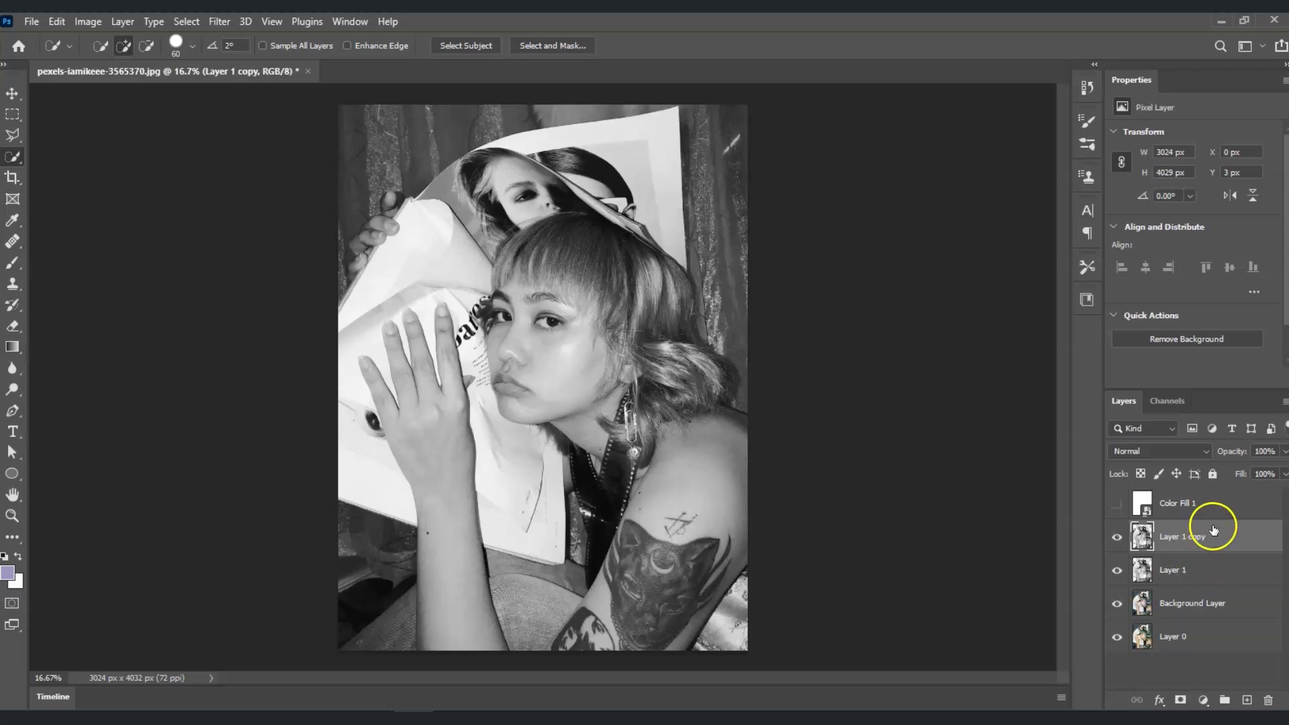
Disable the R and G channels in the blending options of Layer 1, leaving only B enabled
{"action": "left_click", "coordinate": [1220, 571]}
{"action": "double_click", "coordinate": [1220, 572]}
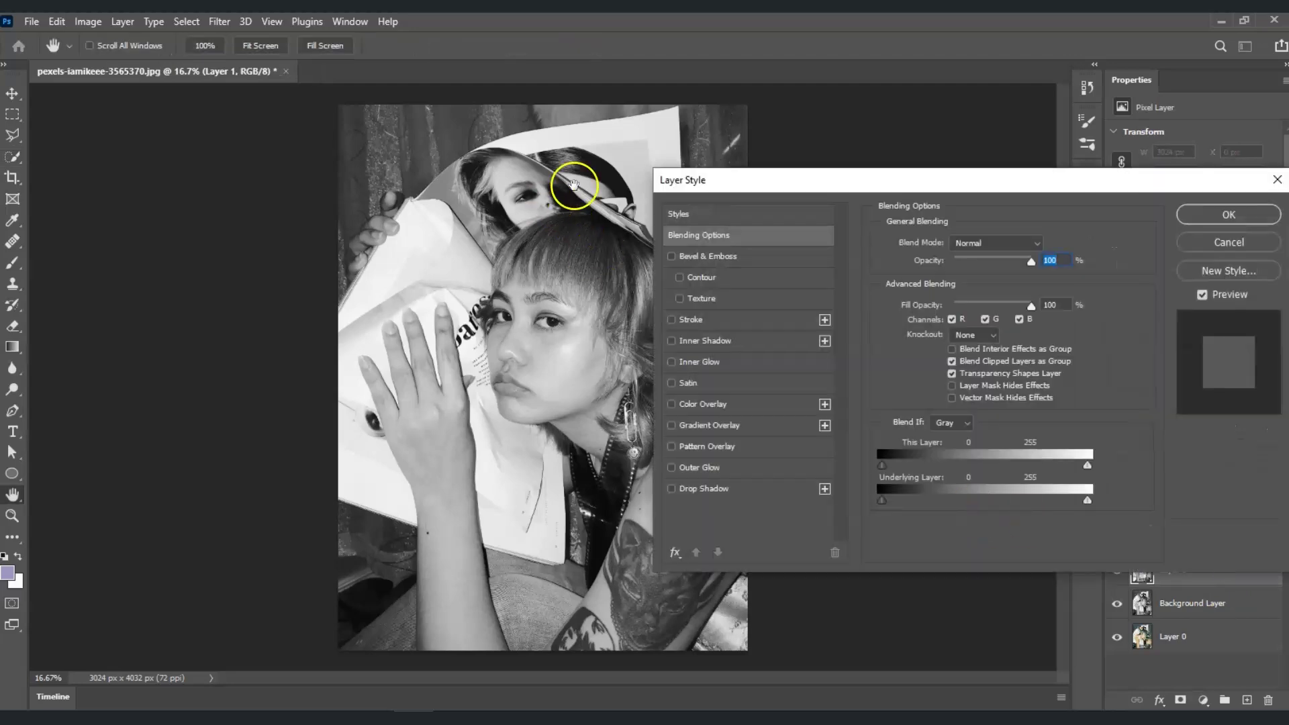
{"action": "left_click_drag", "start_coordinate": [835, 190], "coordinate": [780, 168]}
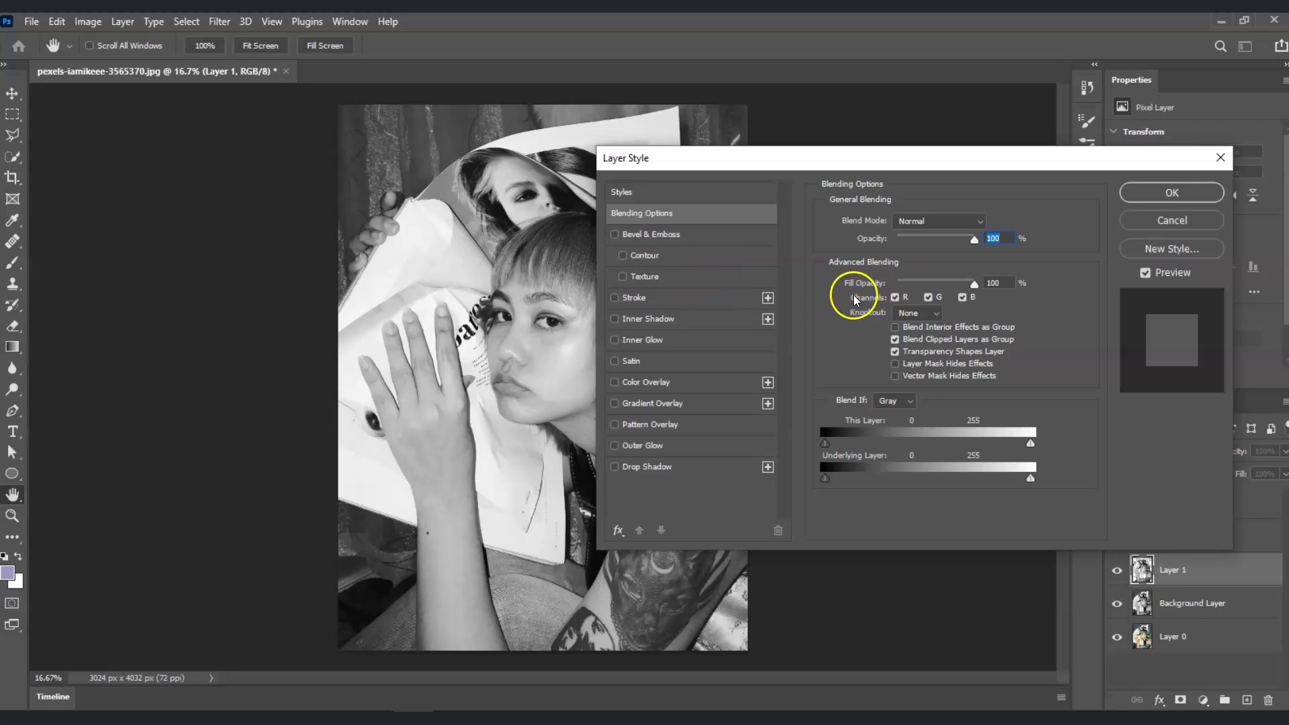
{"action": "left_click", "coordinate": [895, 296]}
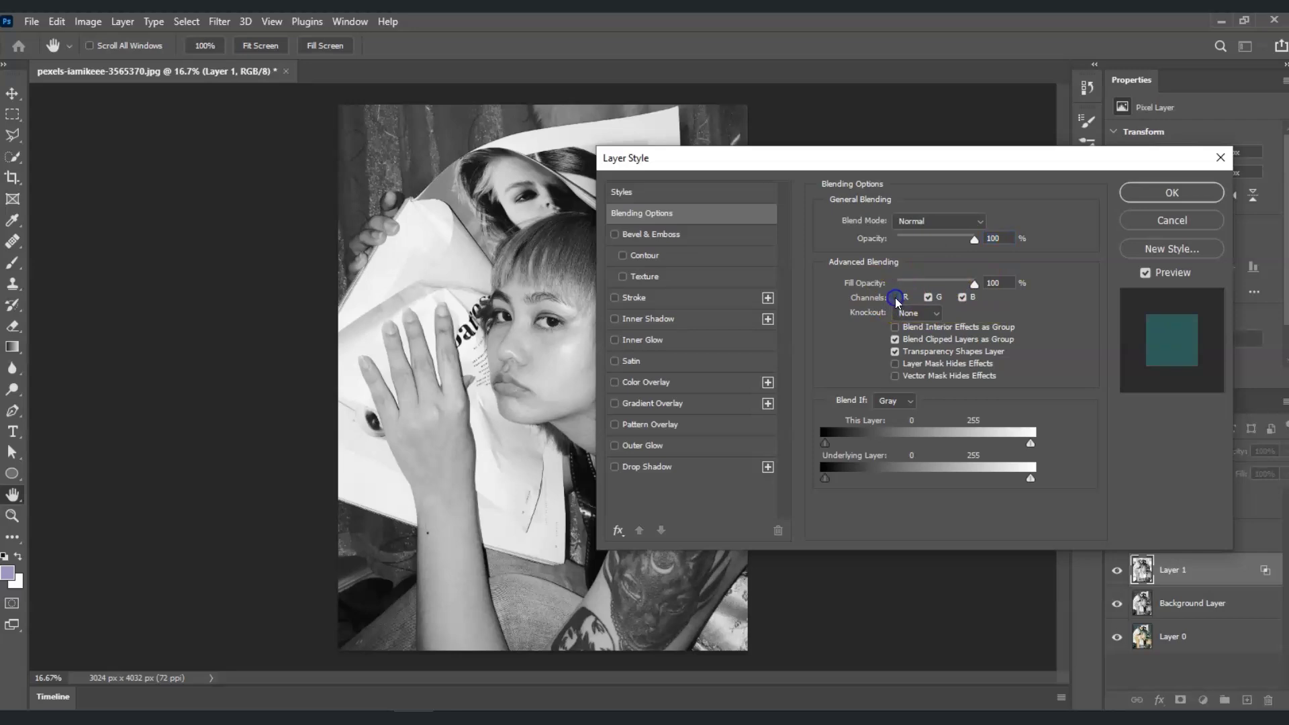
{"action": "left_click", "coordinate": [928, 297]}
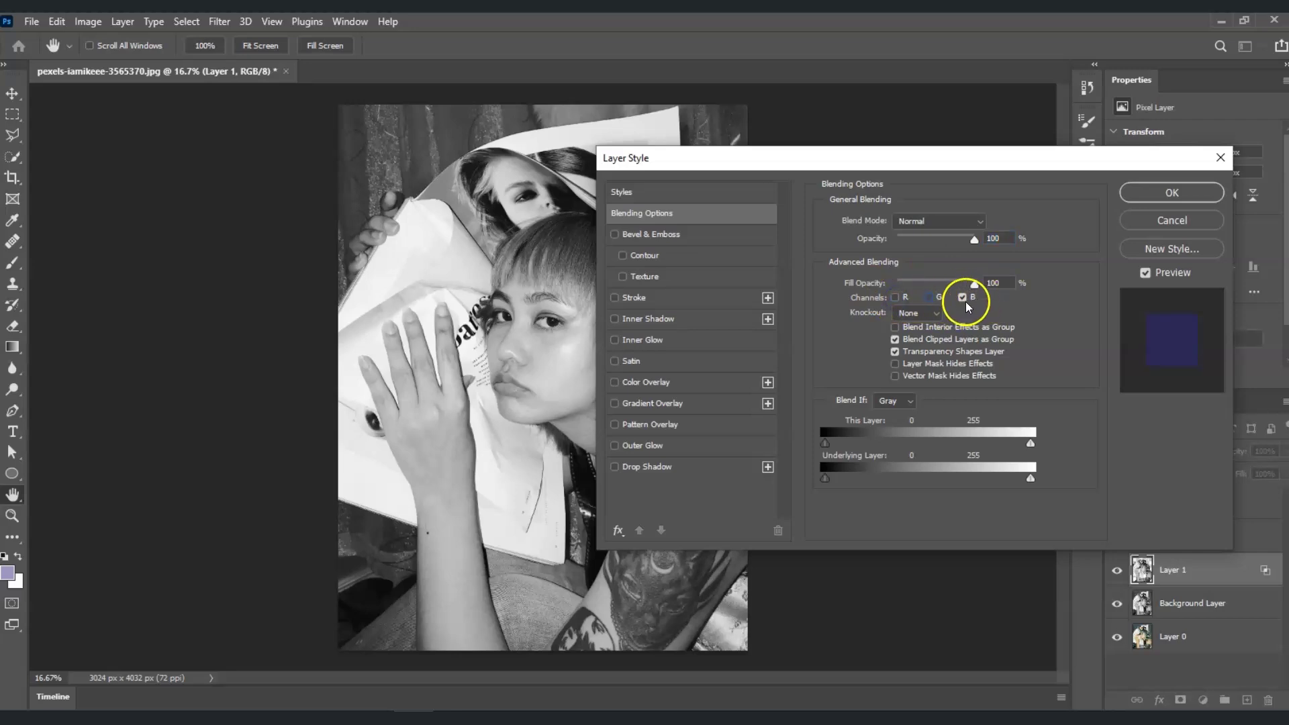
{"action": "left_click", "coordinate": [1169, 193]}
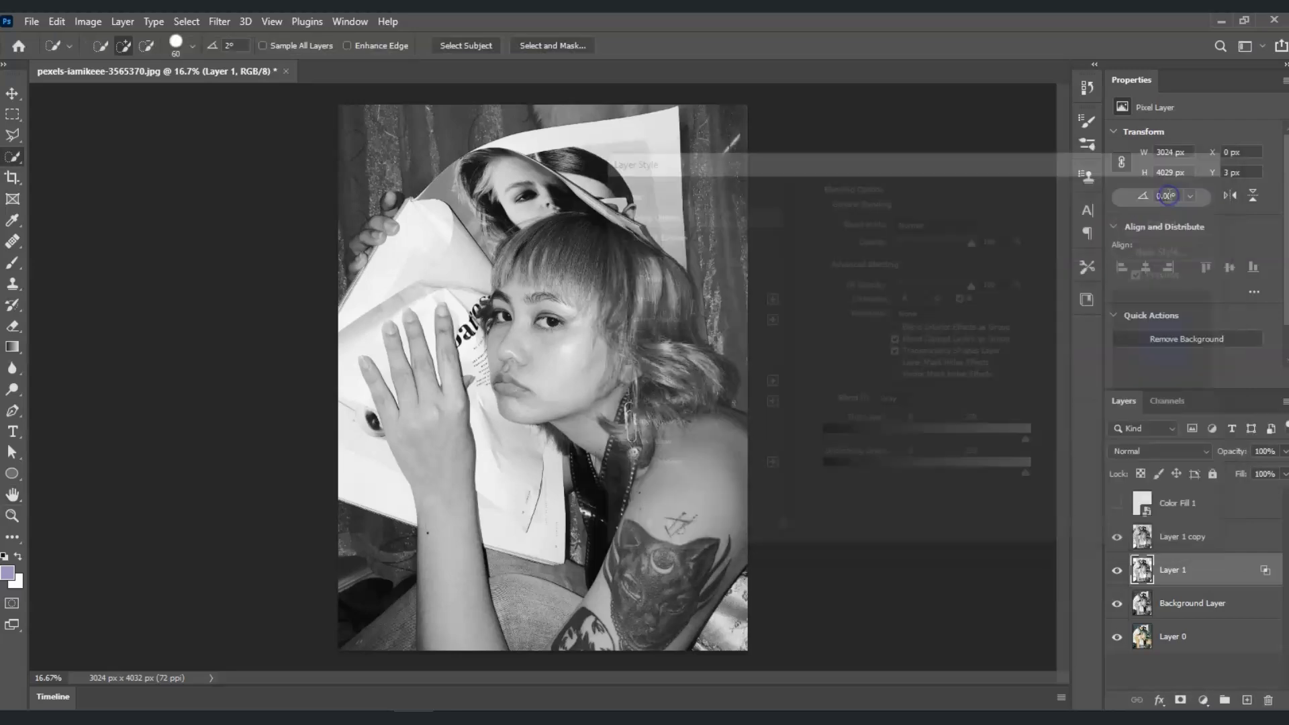
Disable the B and G channels in the blending options of Layer 1 copy, leaving only R enabled
{"action": "left_click", "coordinate": [1189, 538]}
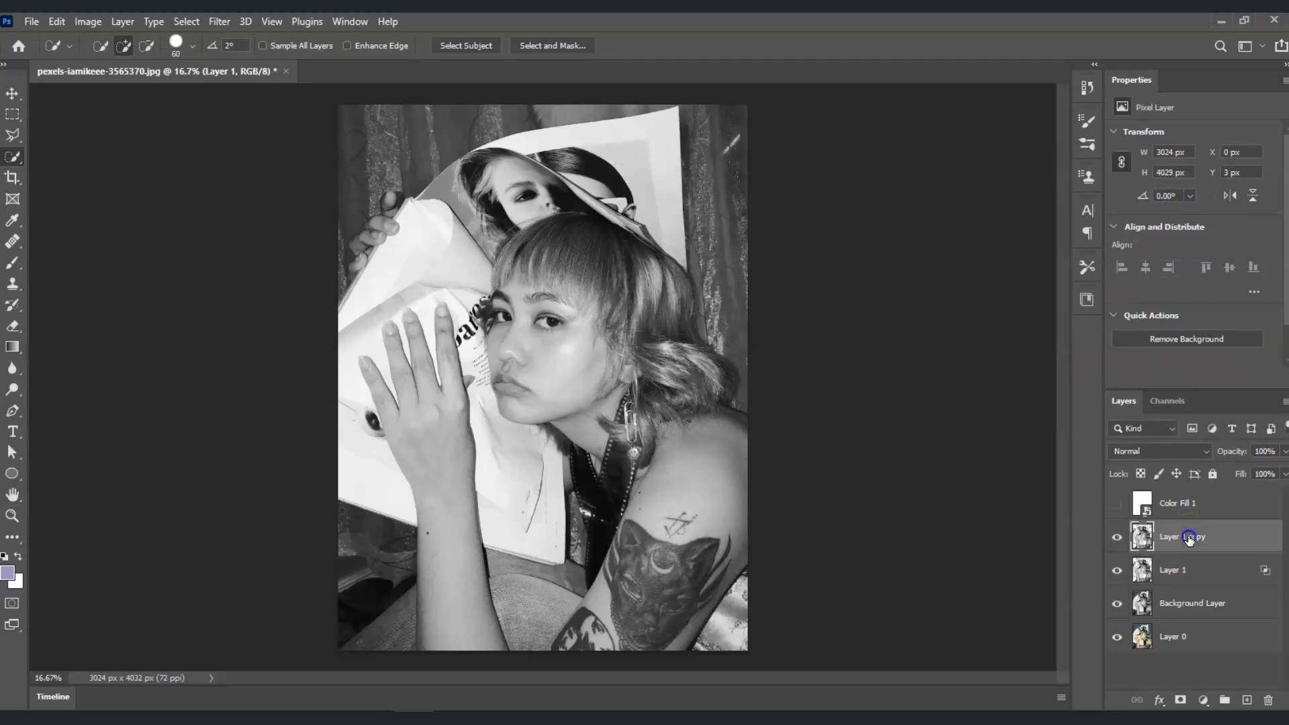
{"action": "left_click", "coordinate": [1220, 538]}
{"action": "double_click", "coordinate": [1223, 539]}
{"action": "left_click", "coordinate": [962, 297]}
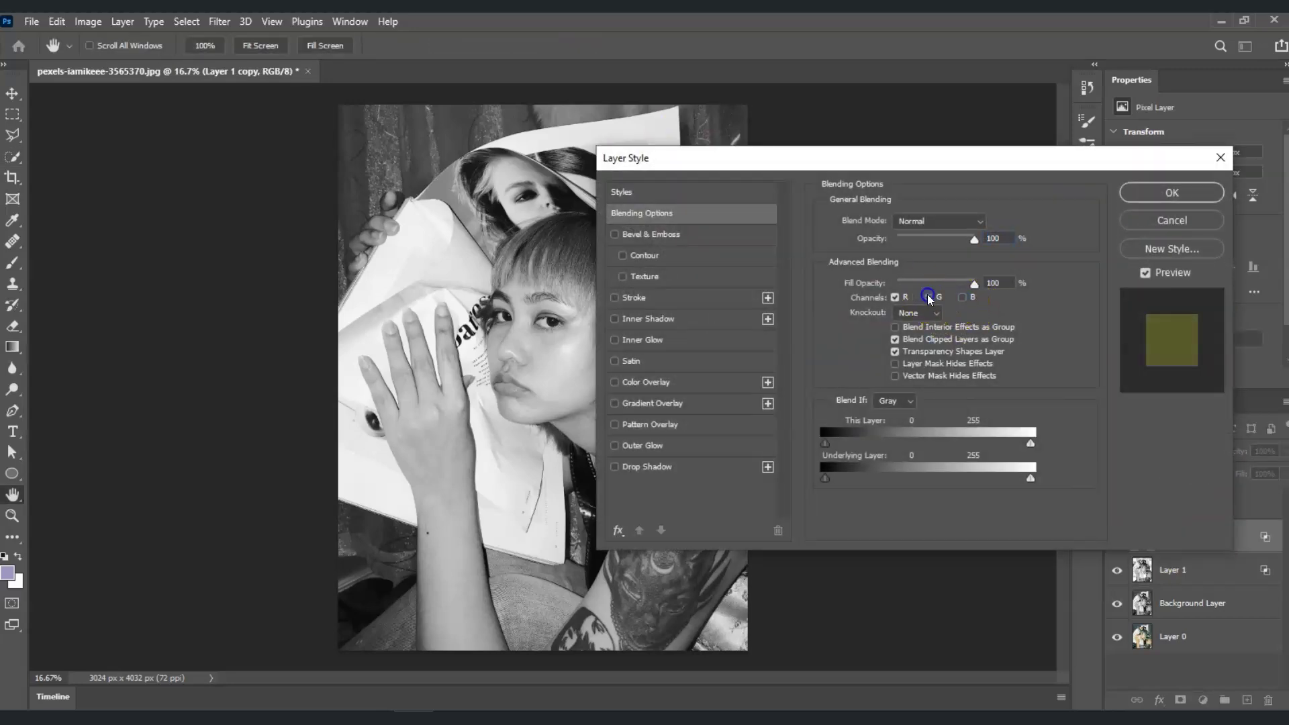
{"action": "left_click", "coordinate": [928, 297]}
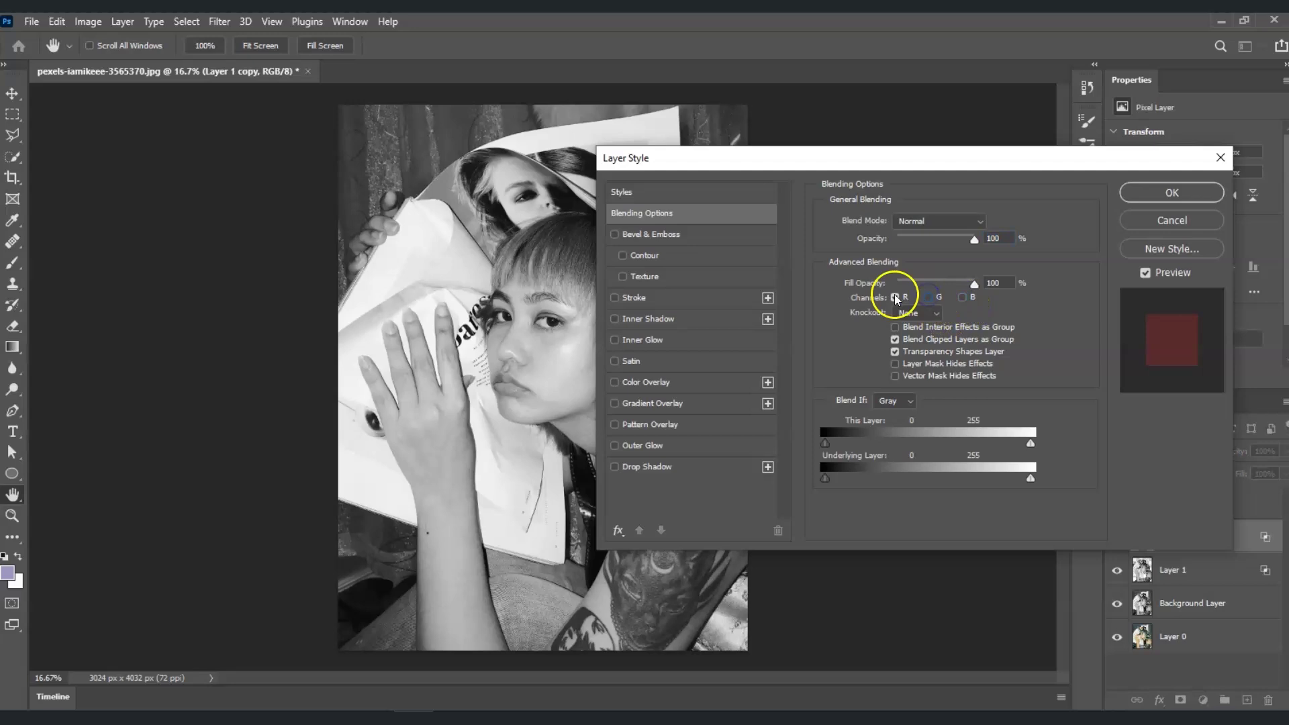
{"action": "left_click", "coordinate": [1184, 193]}
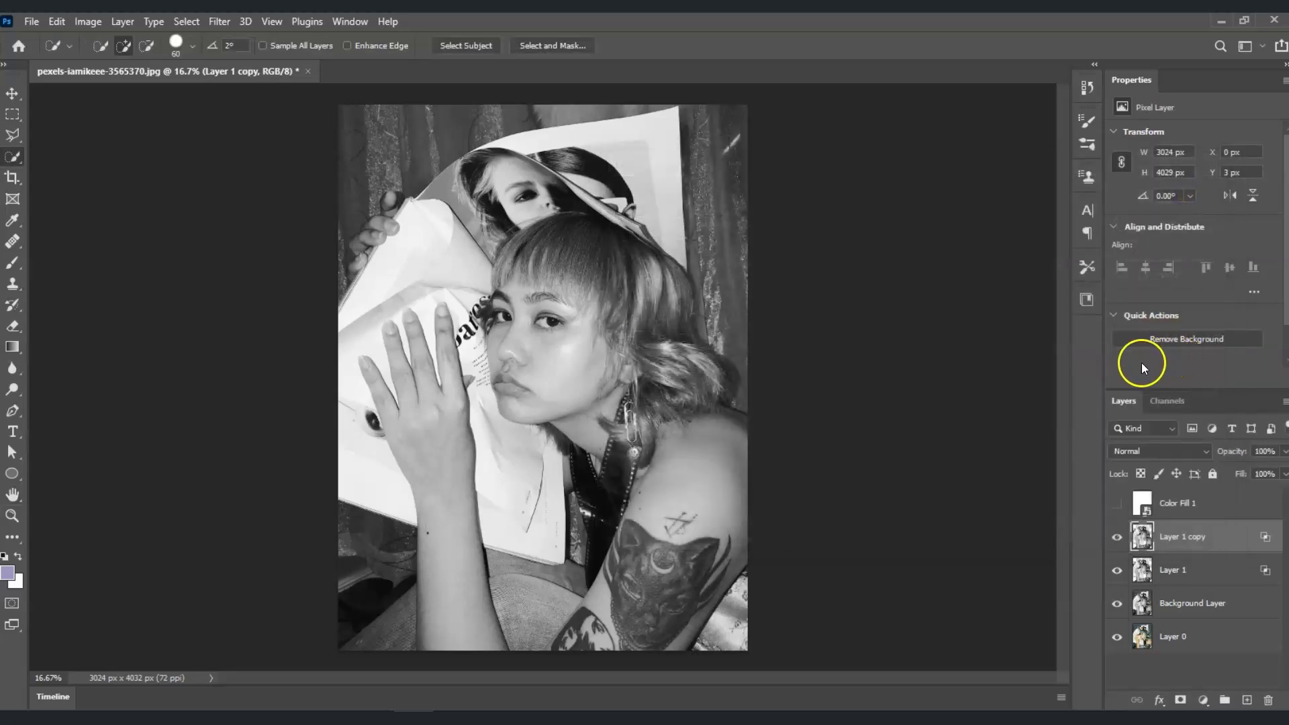
Shift Layer 1 copy horizontally to about X -48 px with the Move tool
{"action": "left_click", "coordinate": [1206, 541]}
{"action": "left_click", "coordinate": [1203, 538]}
{"action": "left_click", "coordinate": [12, 92]}
{"action": "left_click_drag", "start_coordinate": [593, 375], "coordinate": [592, 379]}
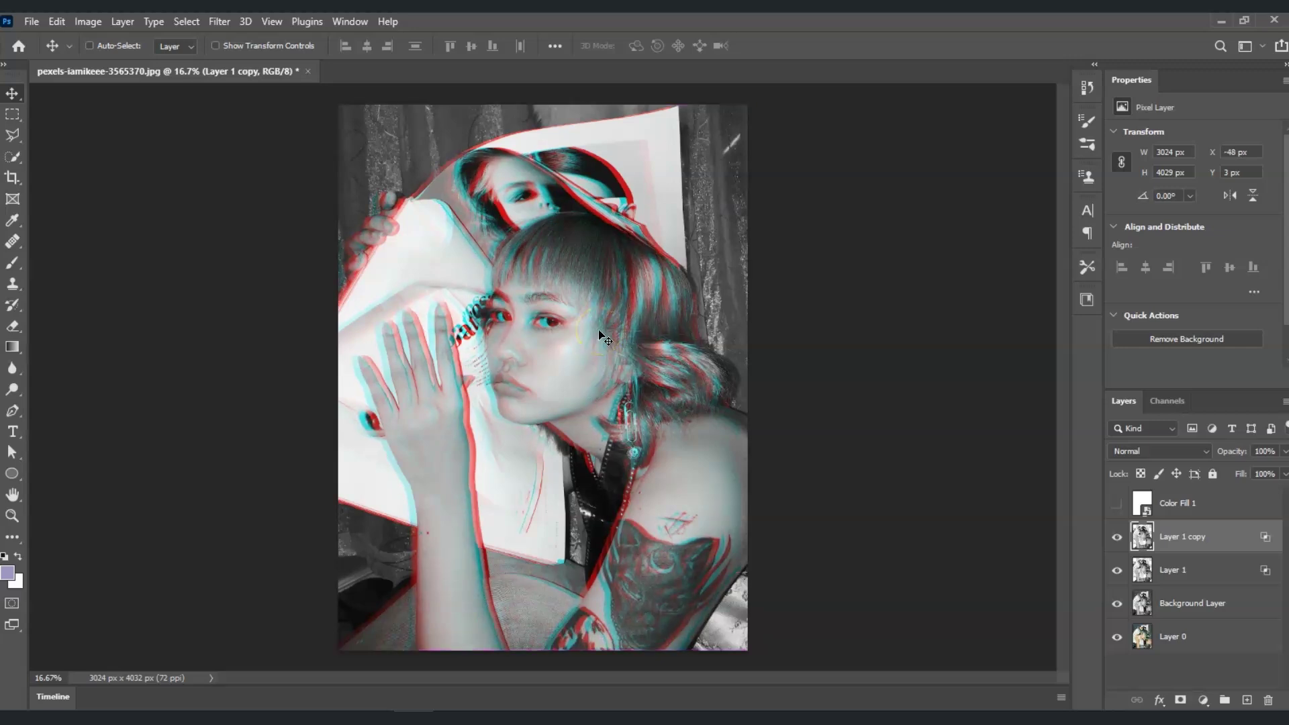
Shift Layer 1 in the opposite direction to about X 66 px, Y 0 px with the Move tool
{"action": "left_click", "coordinate": [1176, 578]}
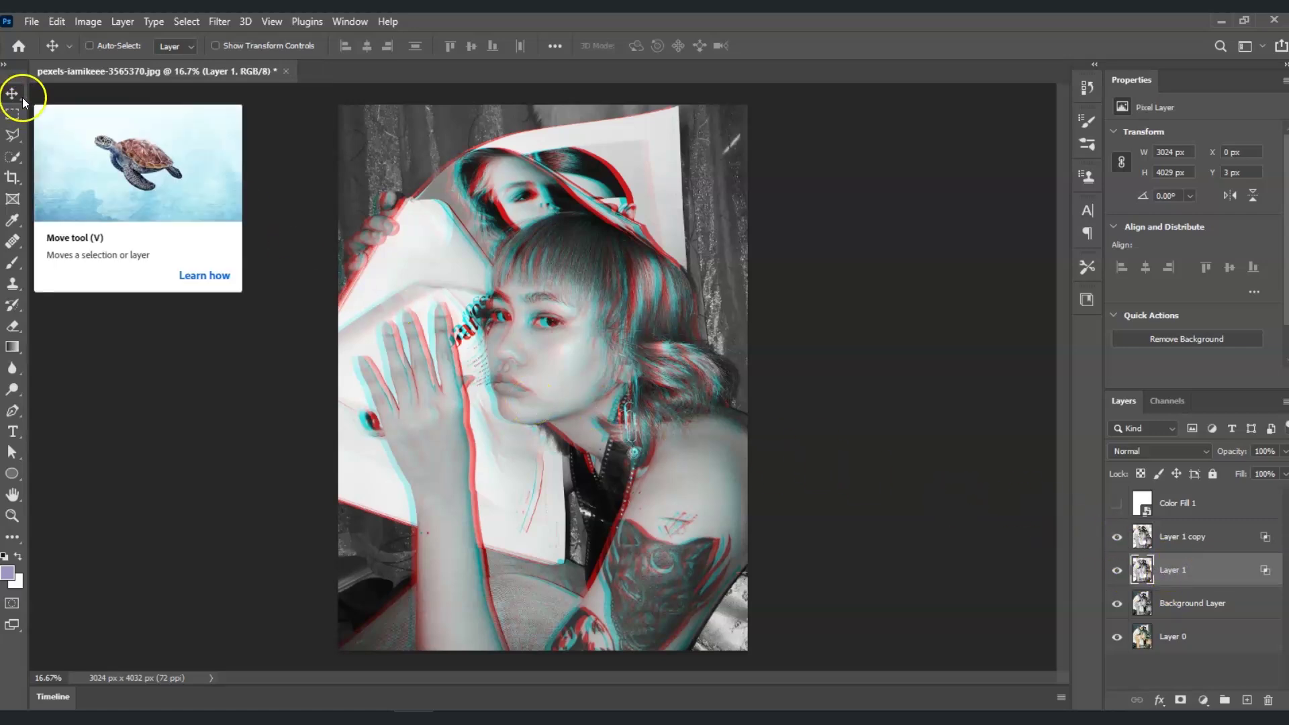
{"action": "left_click_drag", "start_coordinate": [567, 430], "coordinate": [575, 425]}
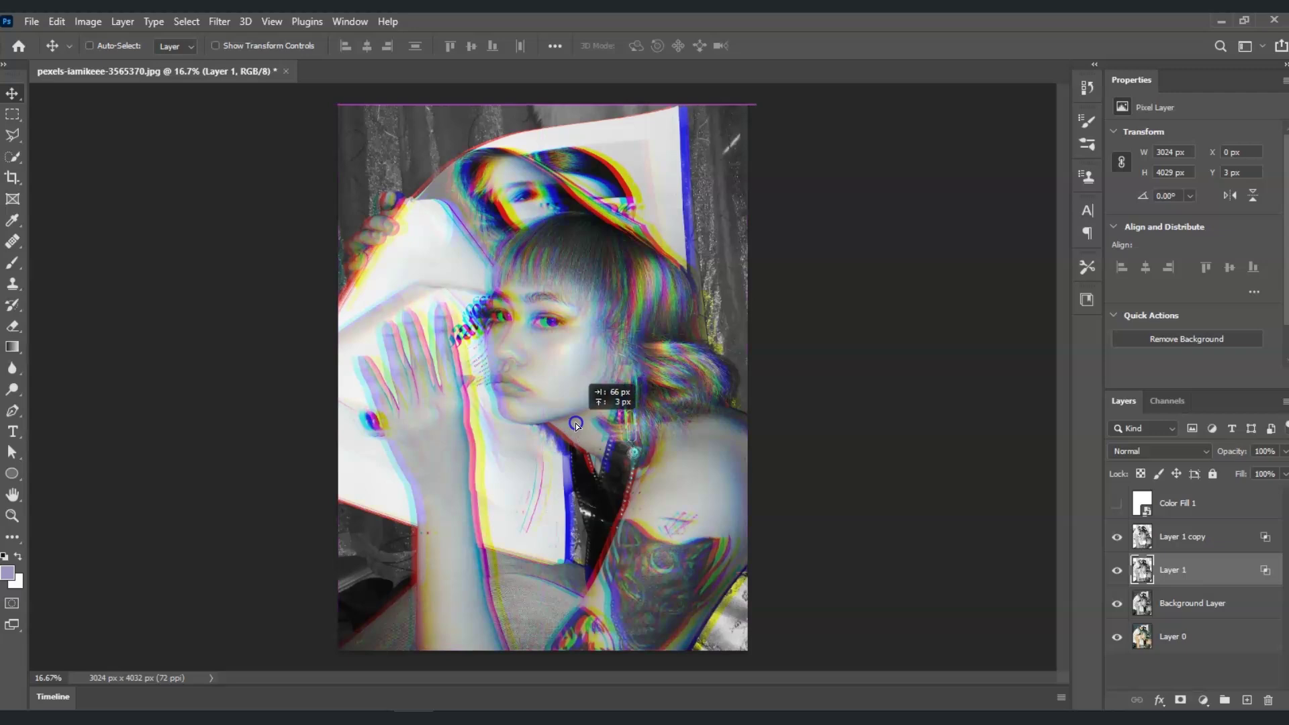
{"action": "left_click_drag", "start_coordinate": [574, 423], "coordinate": [575, 423]}
{"action": "left_click", "coordinate": [557, 327]}
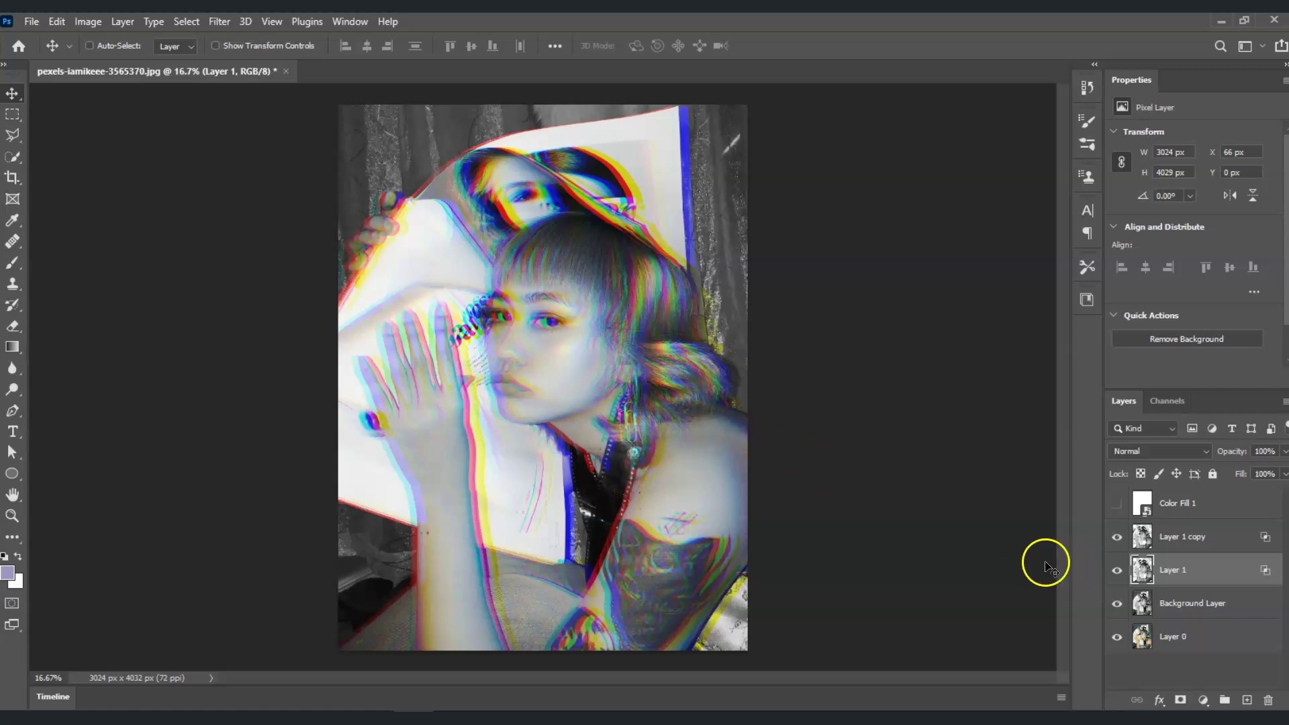
Select the Color Fill 1 layer and make it visible
{"action": "left_click", "coordinate": [1198, 511]}
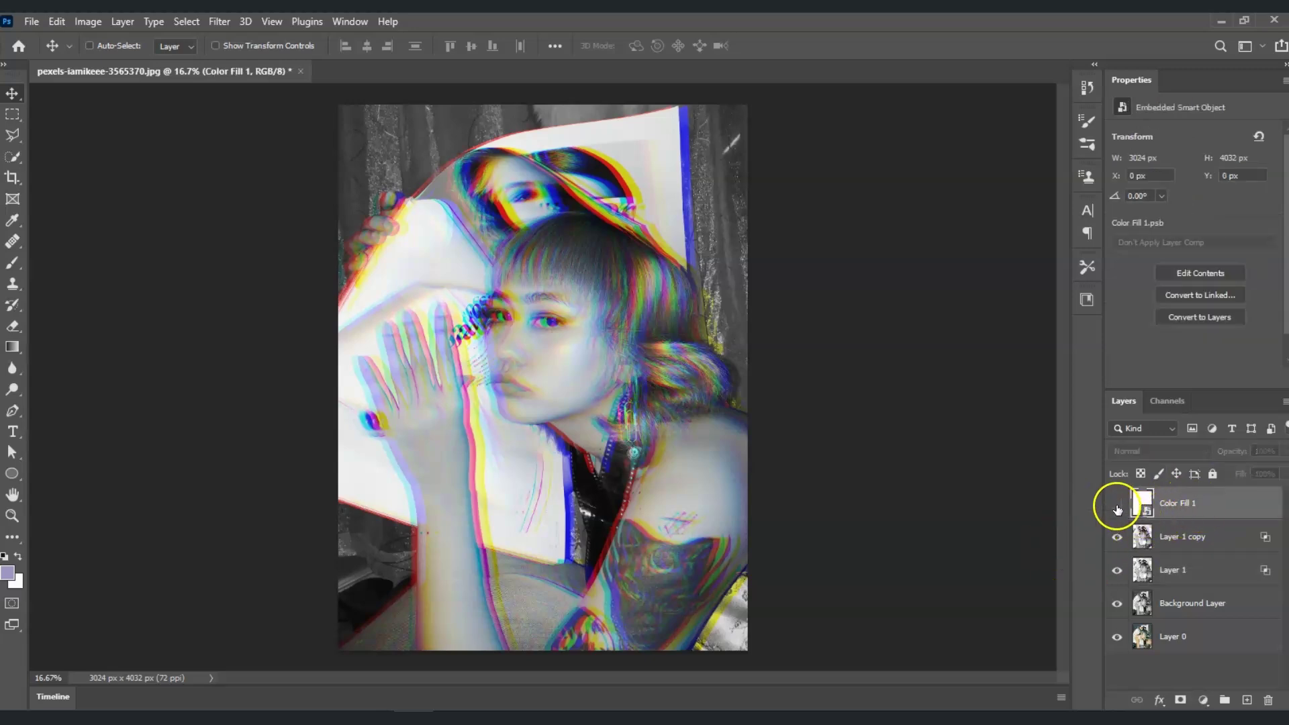
{"action": "left_click", "coordinate": [1117, 505]}
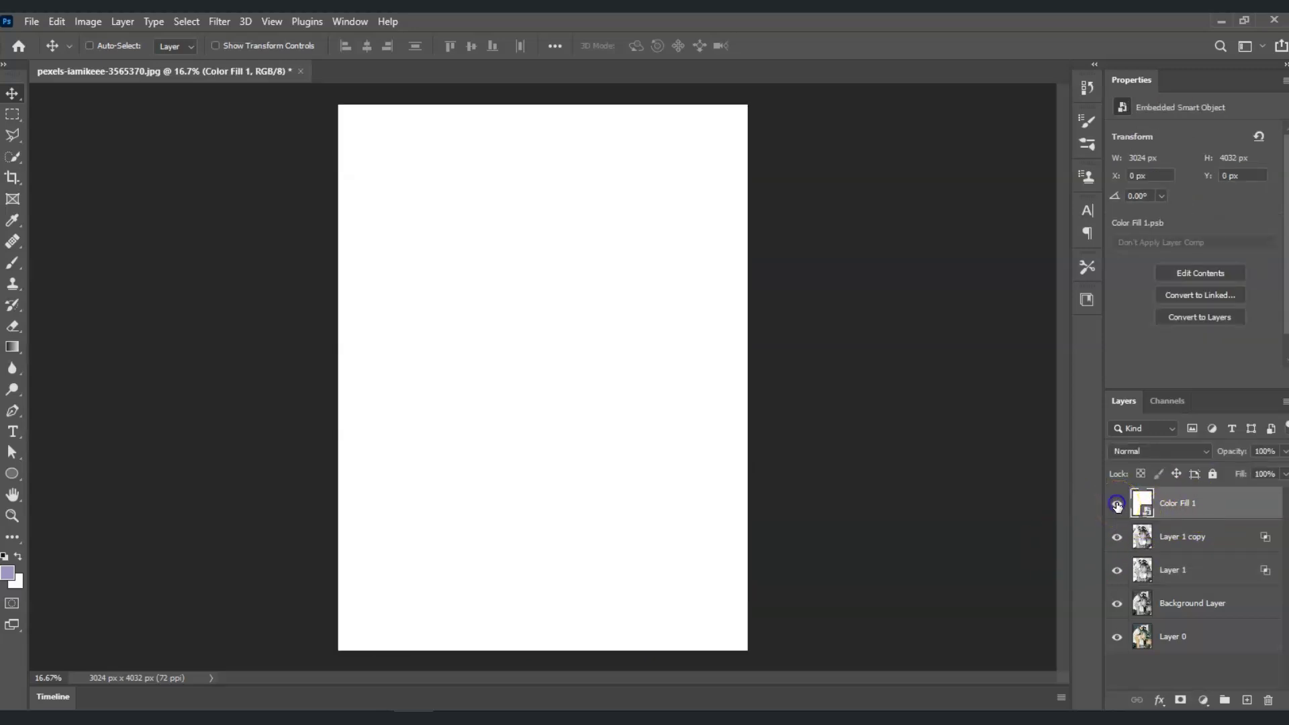
{"action": "left_click", "coordinate": [1208, 520]}
Apply the Filter Gallery's Halftone Pattern to Color Fill 1 with size 2, contrast 5 and the Line pattern type
{"action": "left_click", "coordinate": [219, 22]}
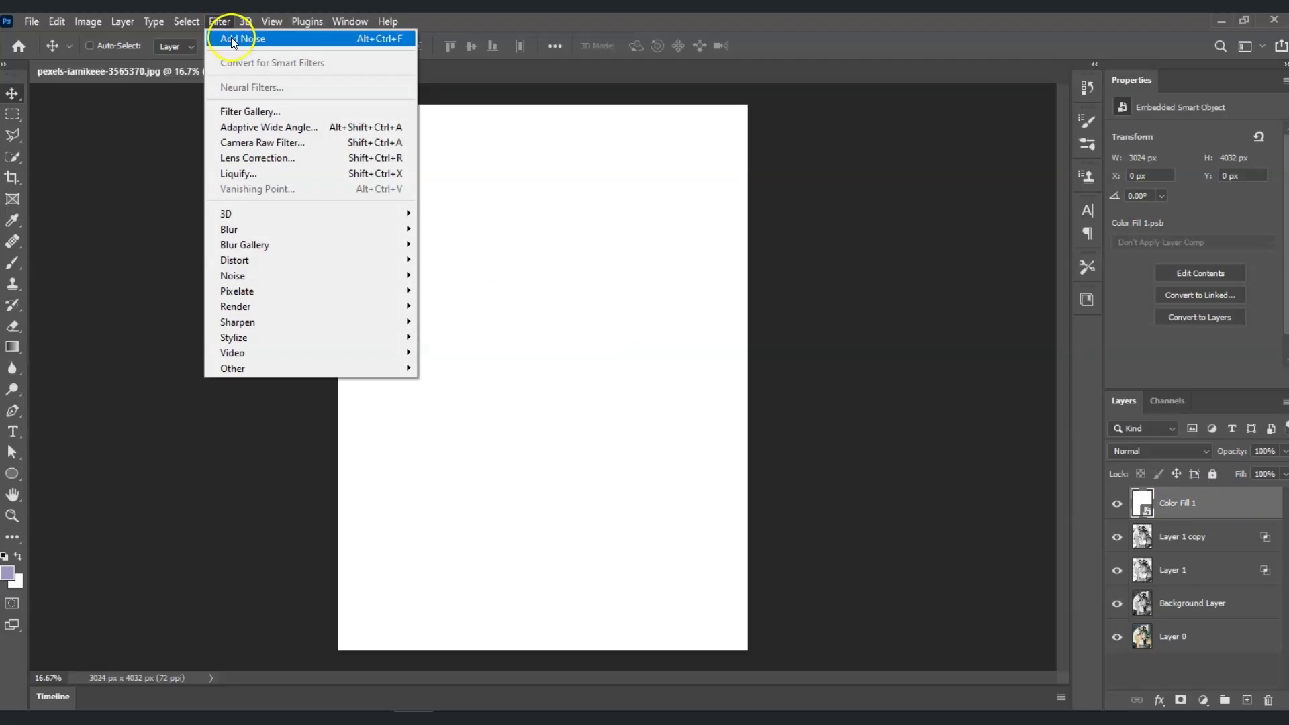
{"action": "left_click", "coordinate": [270, 110]}
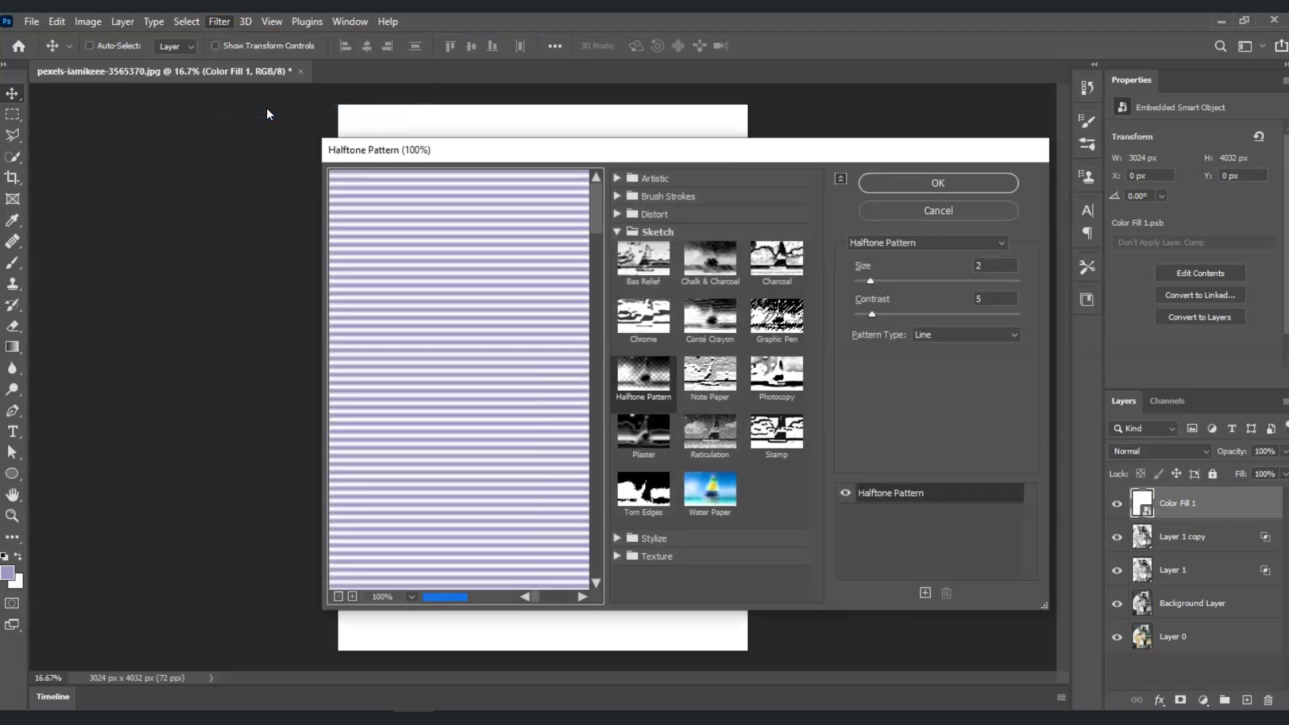
{"action": "left_click", "coordinate": [627, 231]}
{"action": "left_click", "coordinate": [617, 232]}
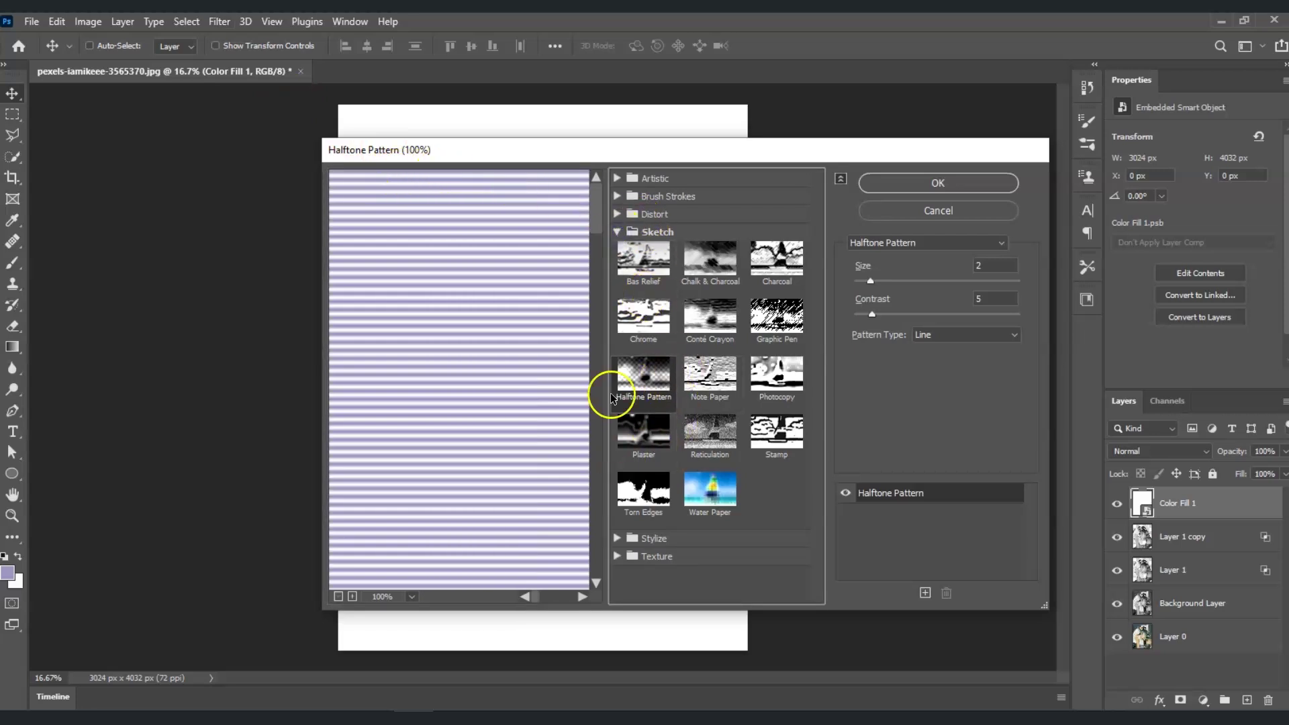
{"action": "left_click", "coordinate": [645, 391]}
{"action": "left_click", "coordinate": [959, 337]}
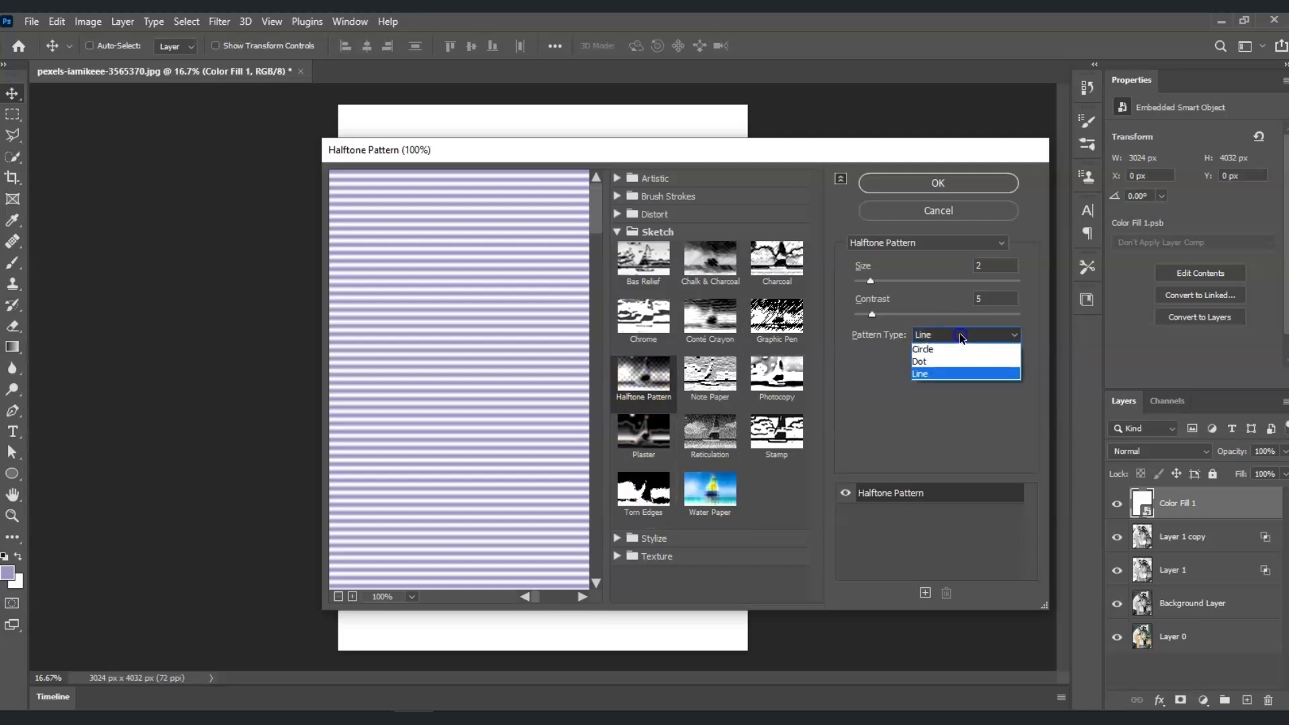
{"action": "left_click", "coordinate": [957, 373]}
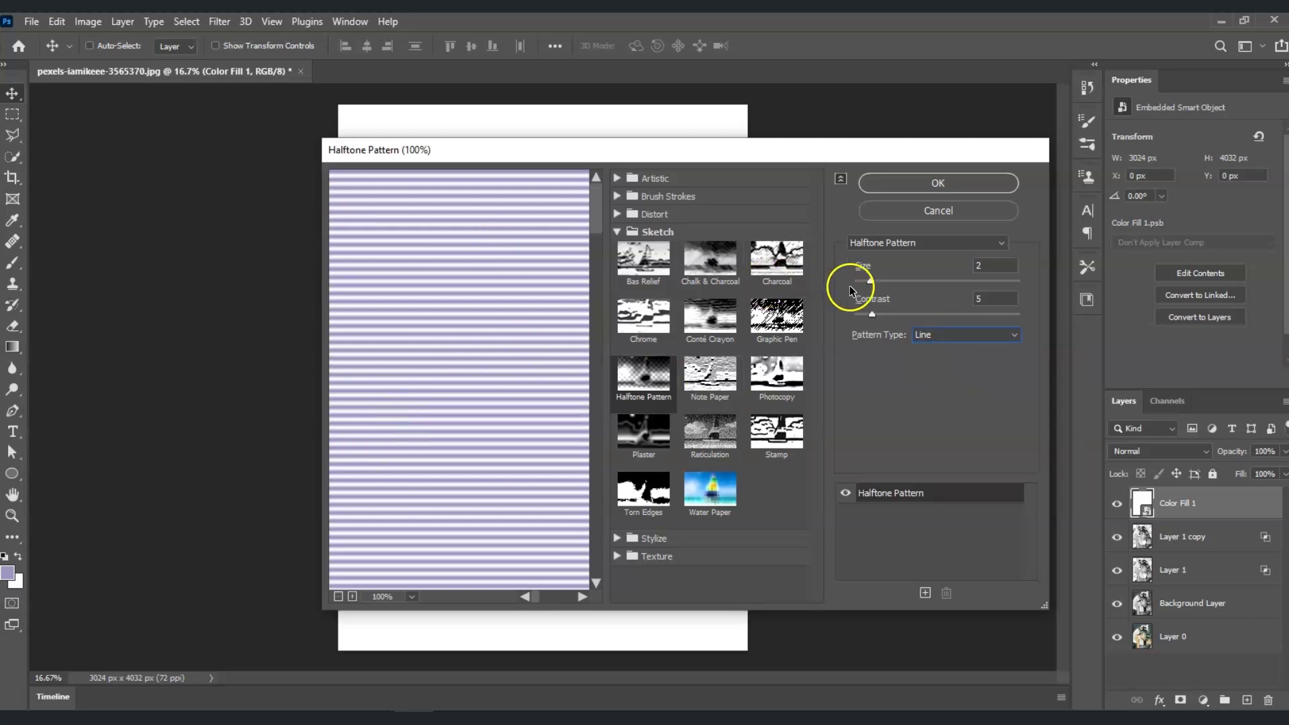
{"action": "left_click", "coordinate": [988, 264]}
{"action": "left_click", "coordinate": [939, 191]}
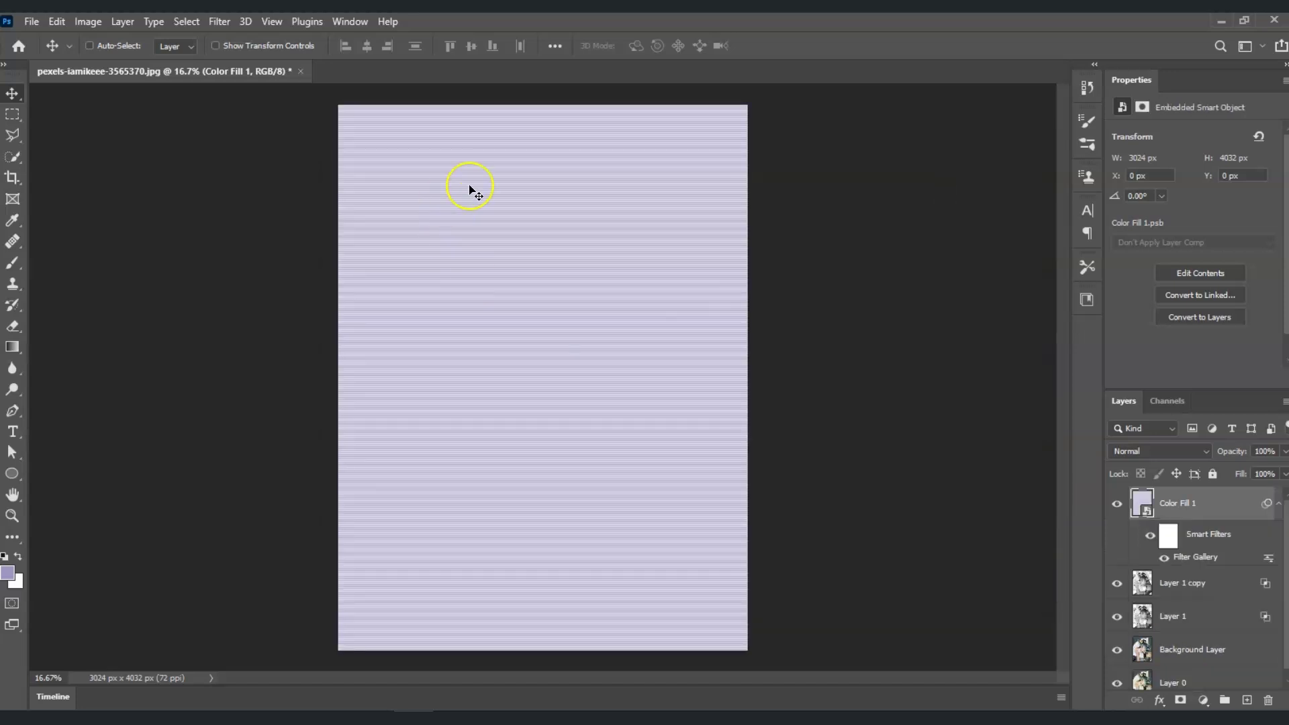
Set the blend mode of Color Fill 1 to Soft Light
{"action": "left_click", "coordinate": [1202, 450]}
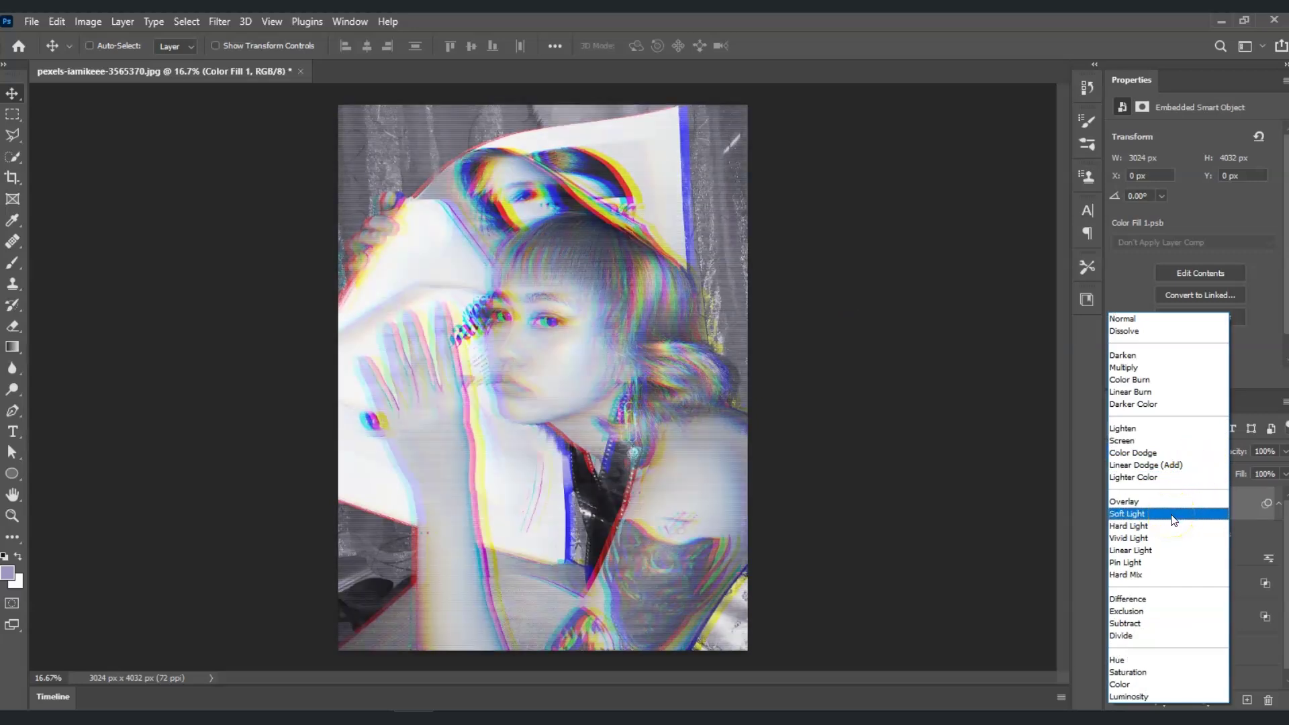
{"action": "left_click", "coordinate": [1173, 520]}
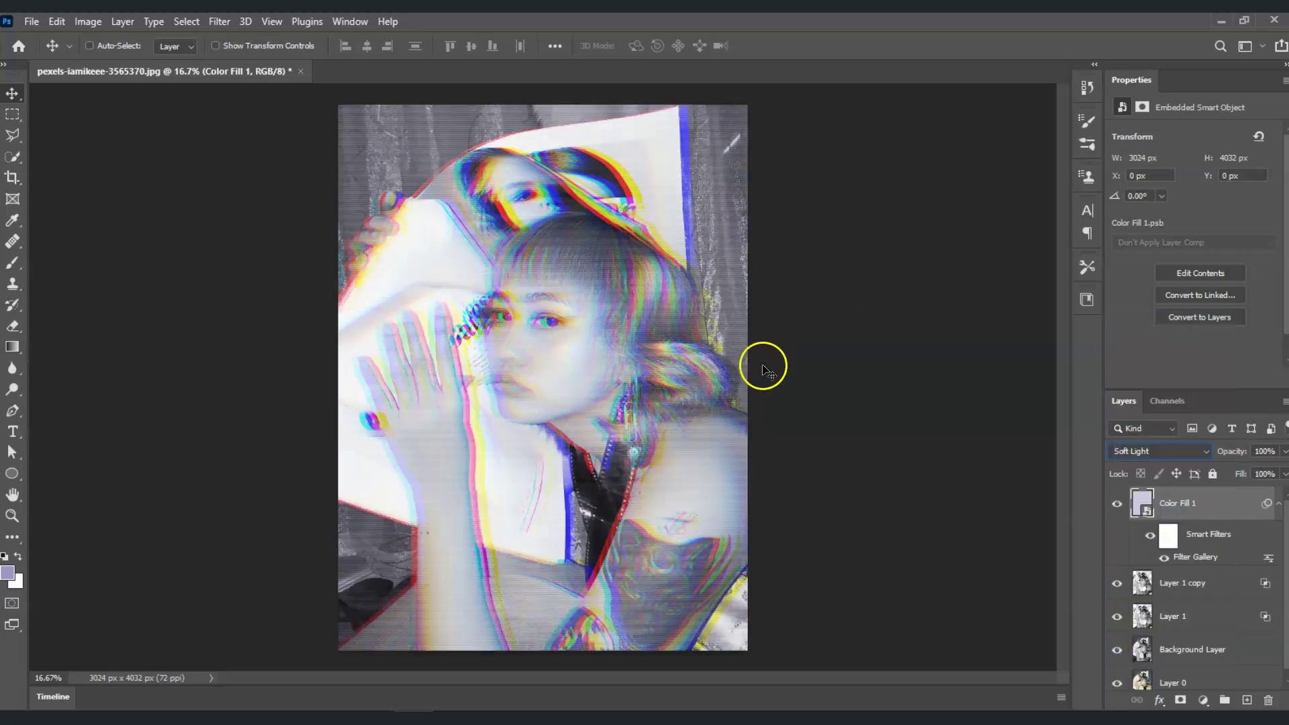
{"action": "left_click", "coordinate": [591, 474]}
Add noise to Color Fill 1 with an amount of 75% and Uniform distribution
{"action": "left_click", "coordinate": [219, 21]}
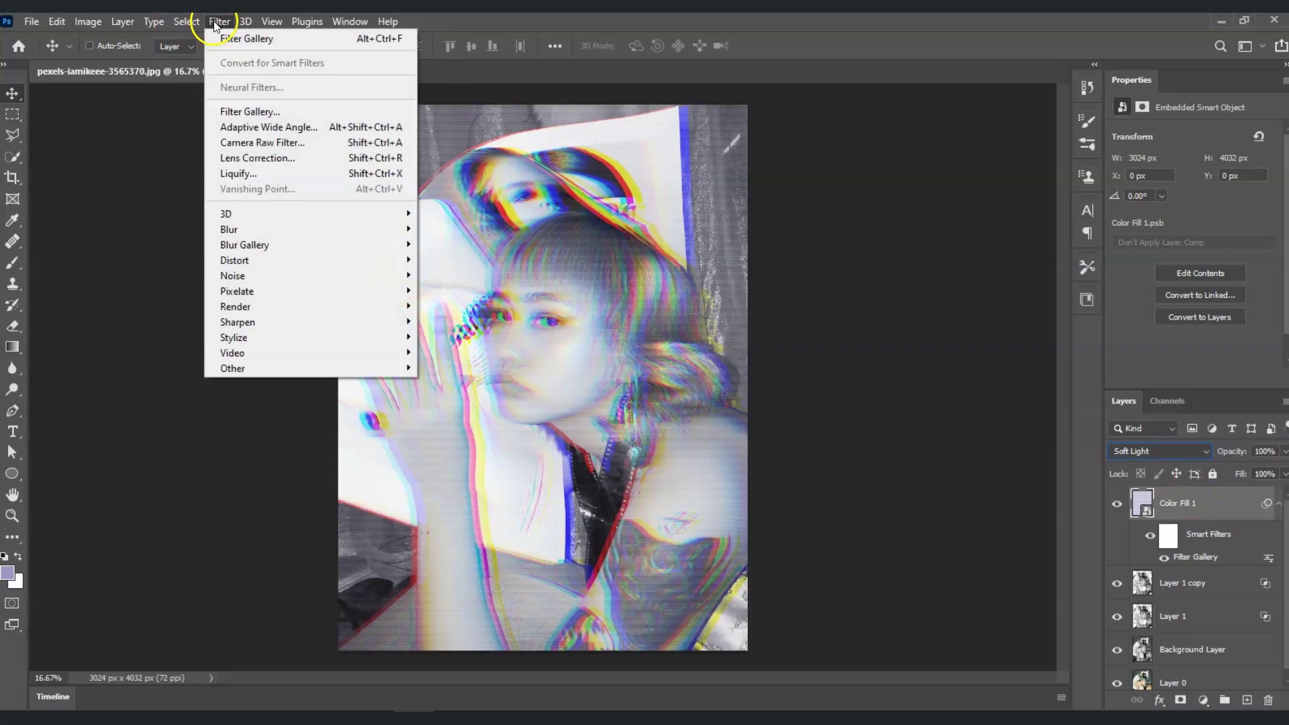
{"action": "mouse_move", "coordinate": [302, 275]}
{"action": "left_click", "coordinate": [447, 275]}
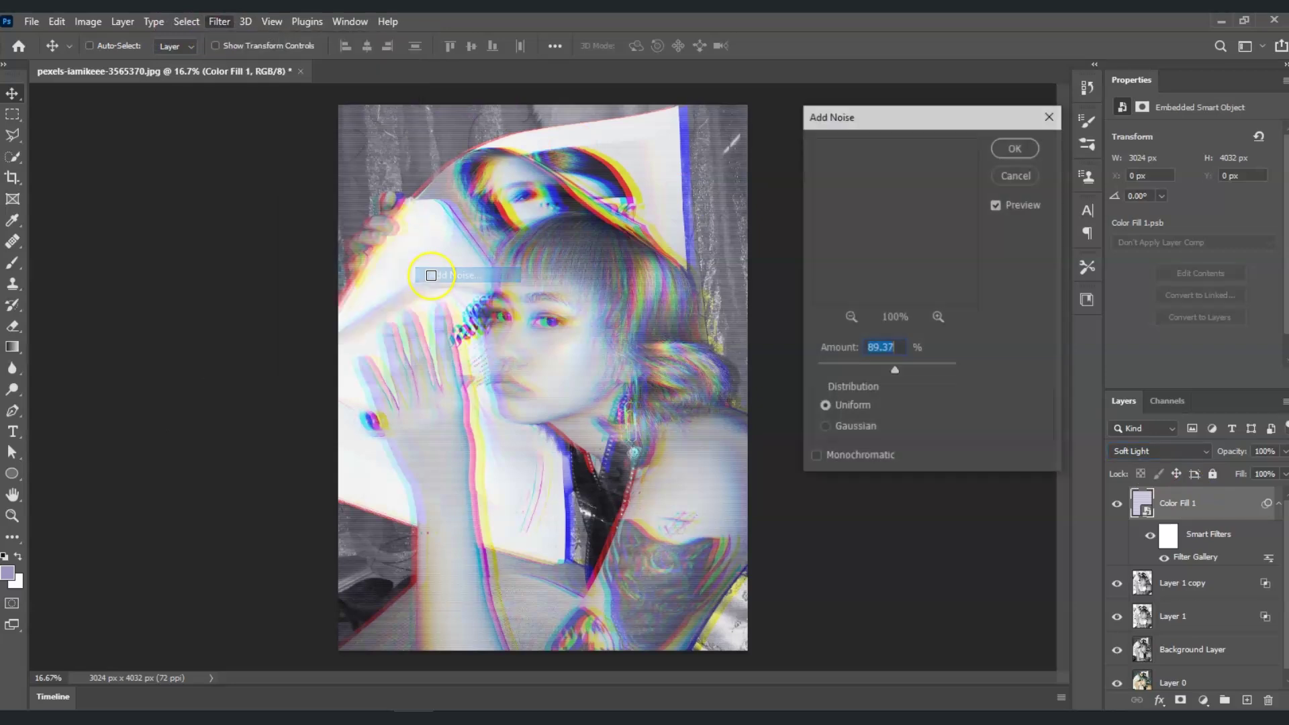
{"action": "left_click_drag", "start_coordinate": [858, 366], "coordinate": [881, 371]}
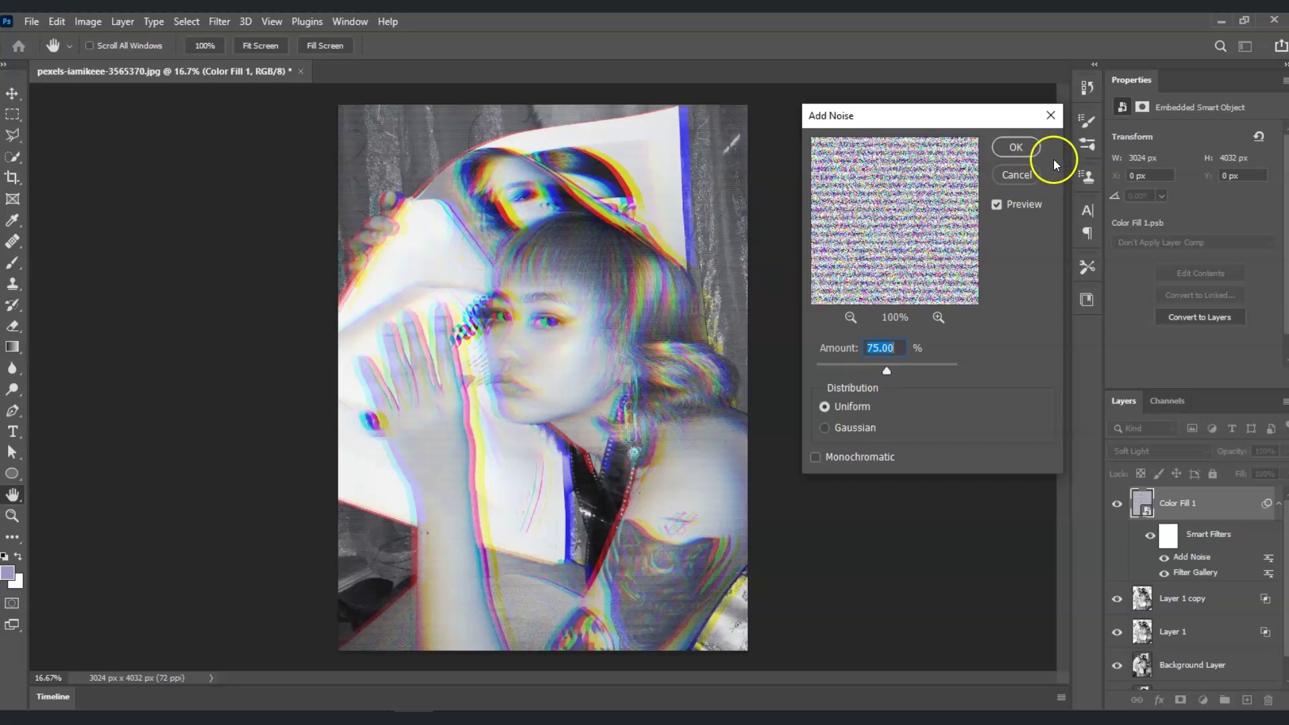
{"action": "left_click", "coordinate": [1015, 147]}
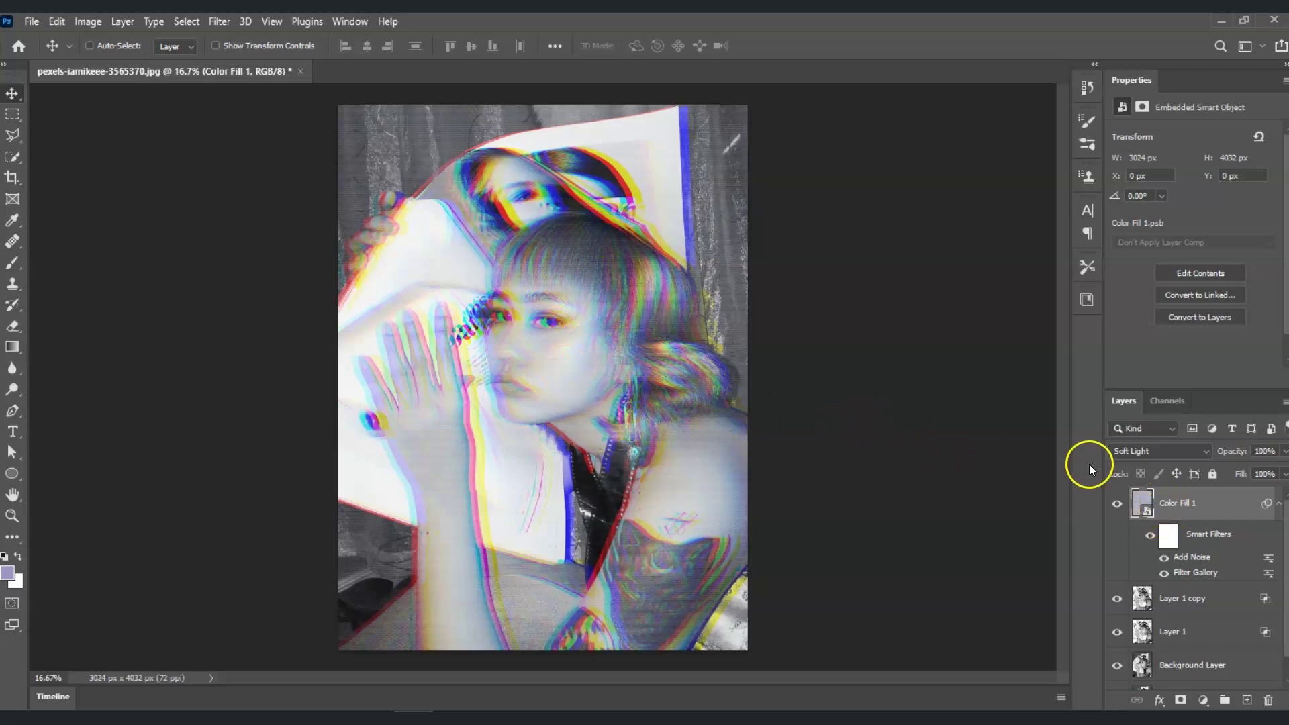
Add a Curves adjustment above Color Fill 1 and shape an S-curve, lowering a shadow point to about input 111, output 80 and raising the highlights
{"action": "left_click", "coordinate": [1202, 700]}
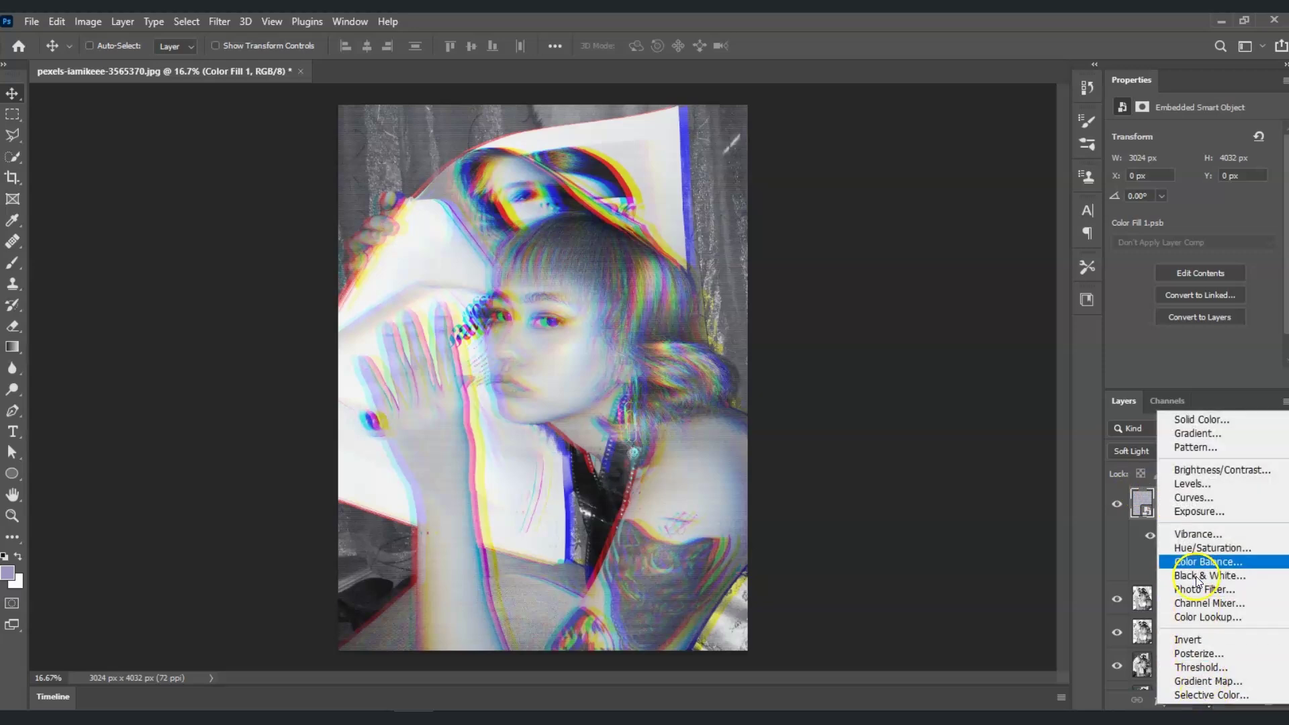
{"action": "left_click", "coordinate": [1197, 498]}
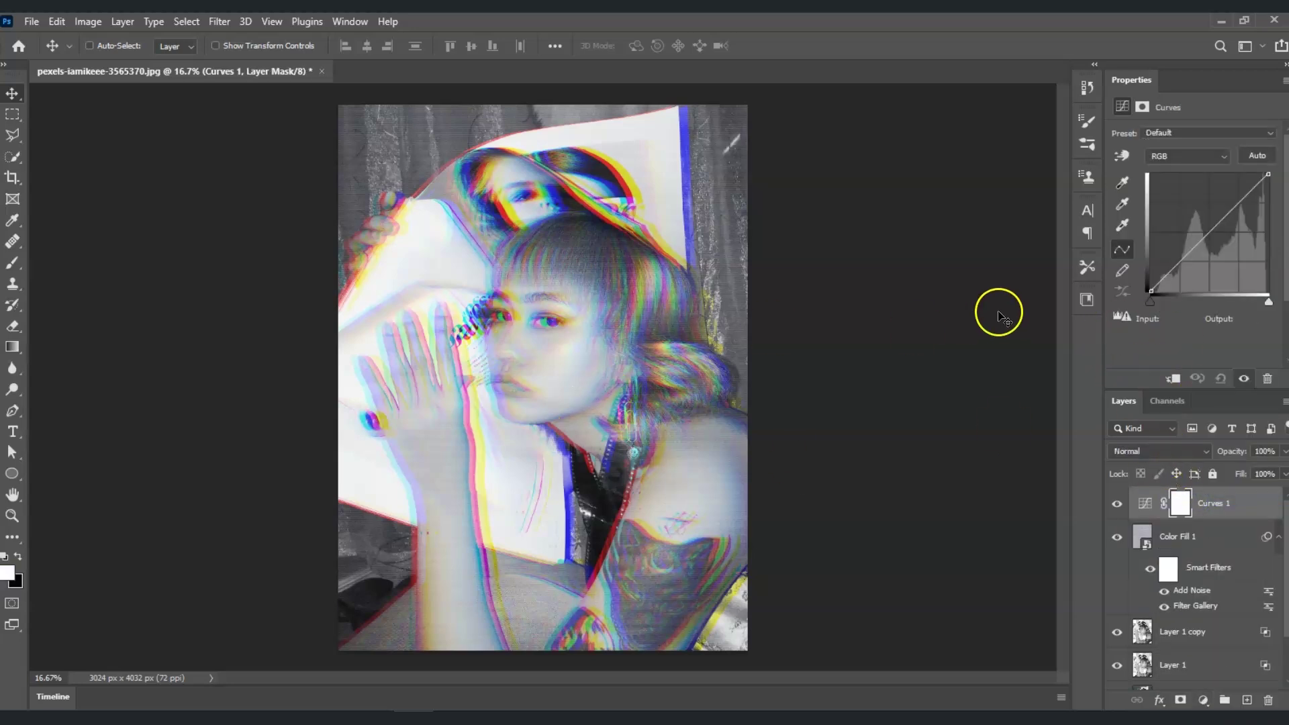
{"action": "left_click", "coordinate": [1193, 249]}
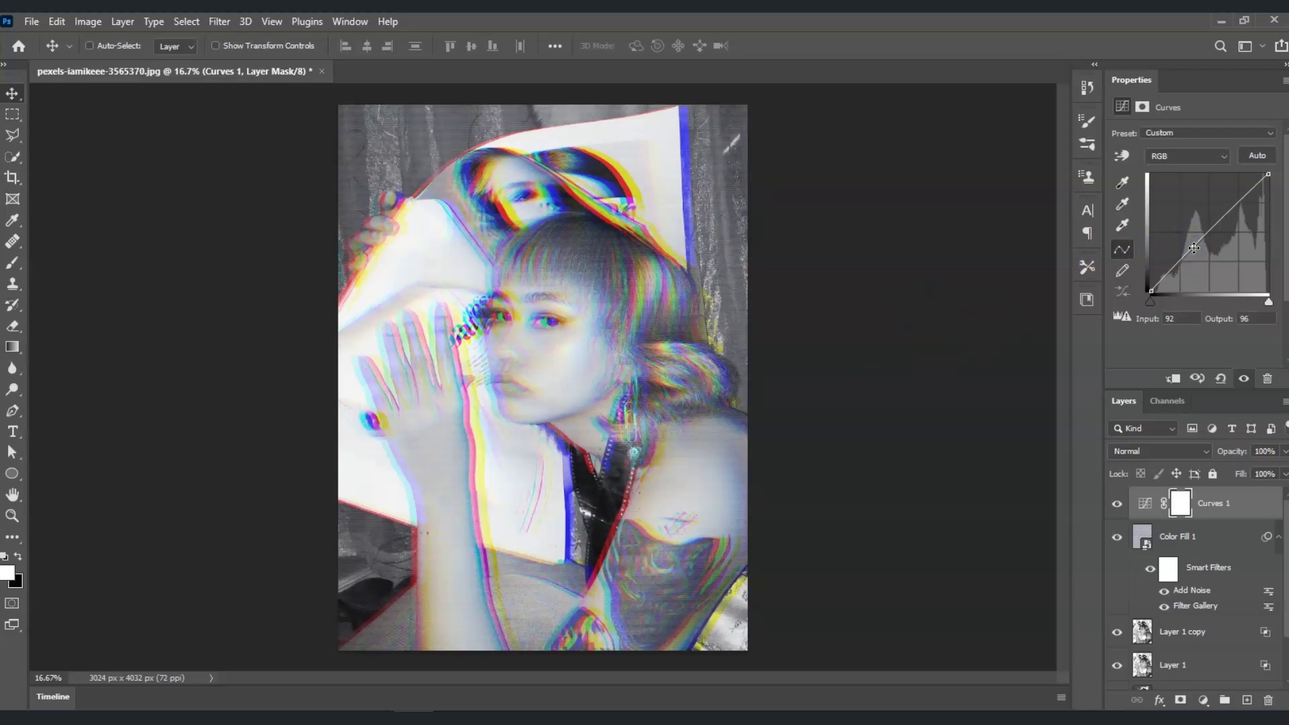
{"action": "left_click", "coordinate": [1193, 248]}
{"action": "left_click", "coordinate": [1193, 248]}
{"action": "left_click_drag", "start_coordinate": [1193, 249], "coordinate": [1201, 256]}
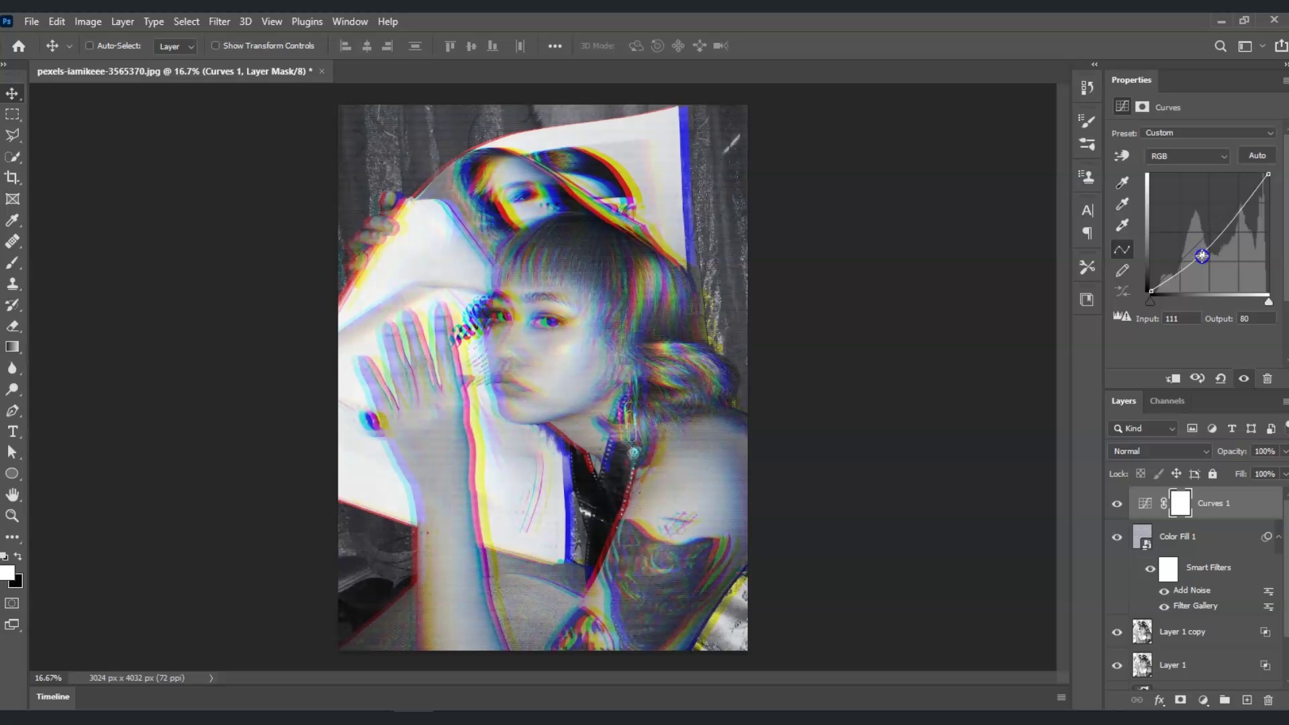
{"action": "left_click", "coordinate": [1230, 222]}
{"action": "left_click_drag", "start_coordinate": [1231, 222], "coordinate": [1228, 222]}
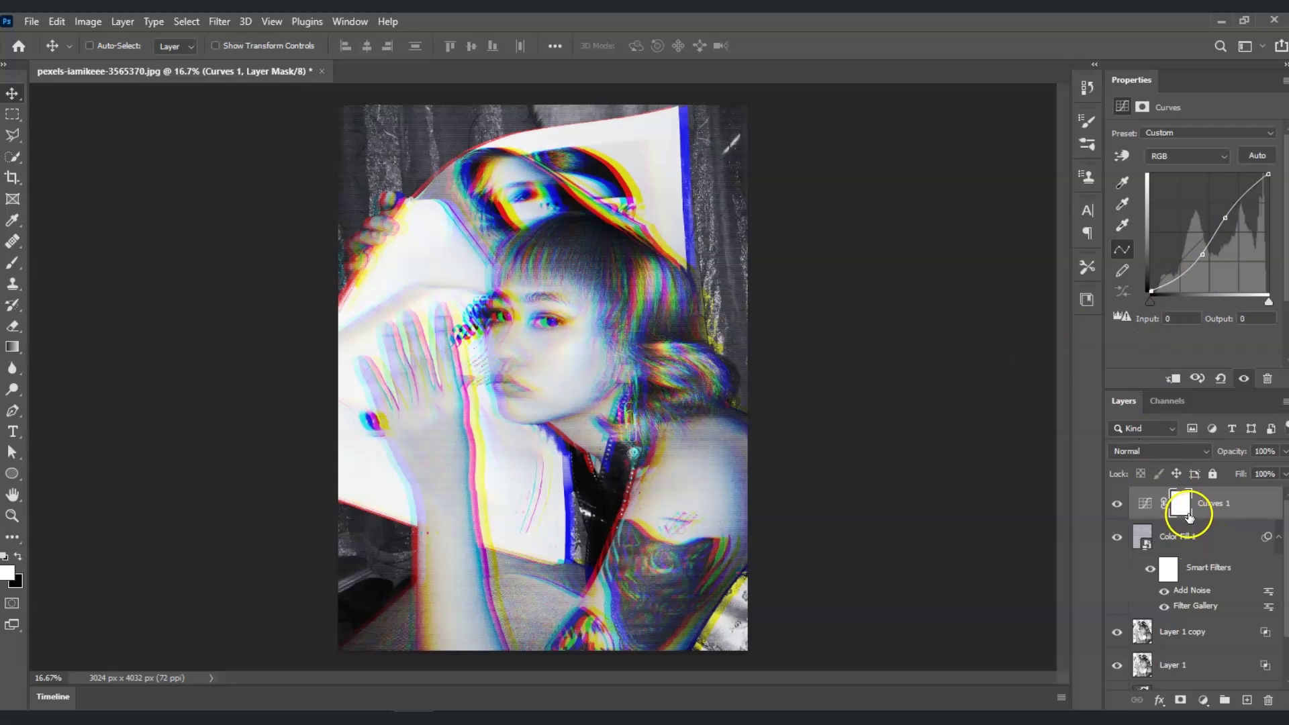
Duplicate Background Layer five times
{"action": "scroll", "coordinate": [1197, 522], "scroll_direction": "down", "scroll_amount": 2}
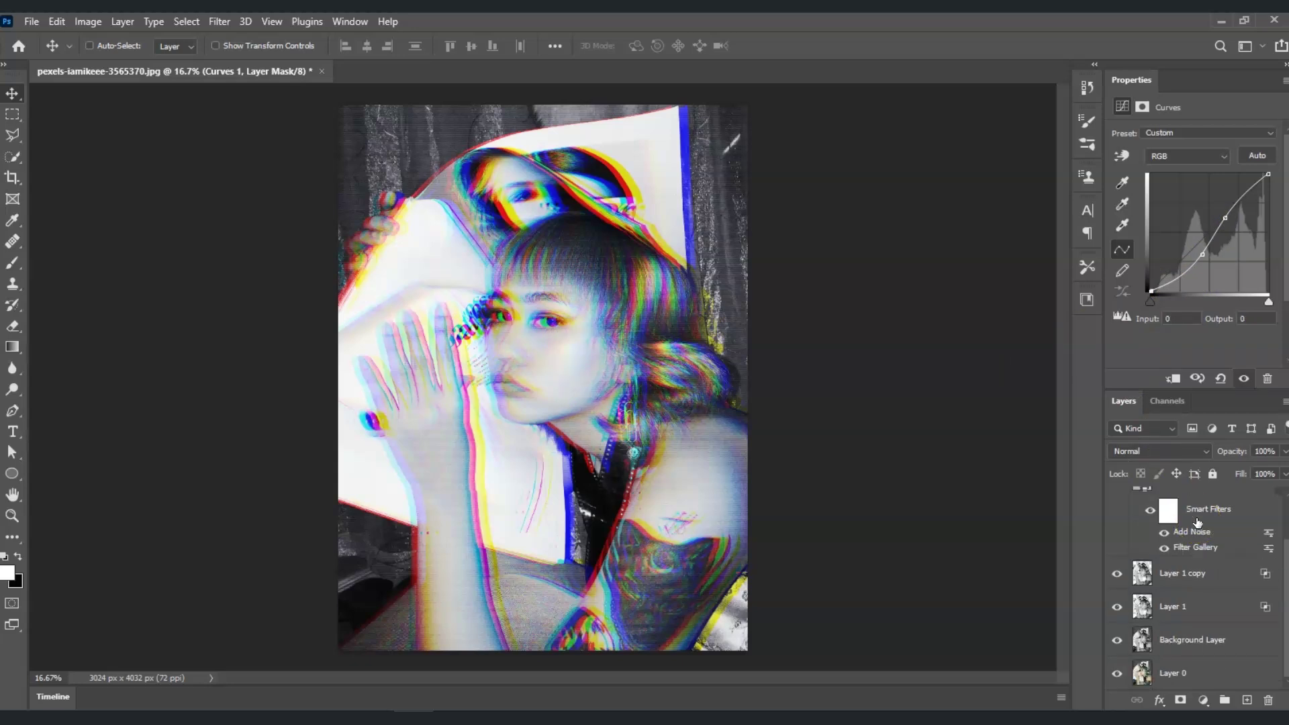
{"action": "scroll", "coordinate": [1208, 543], "scroll_direction": "up", "scroll_amount": 2}
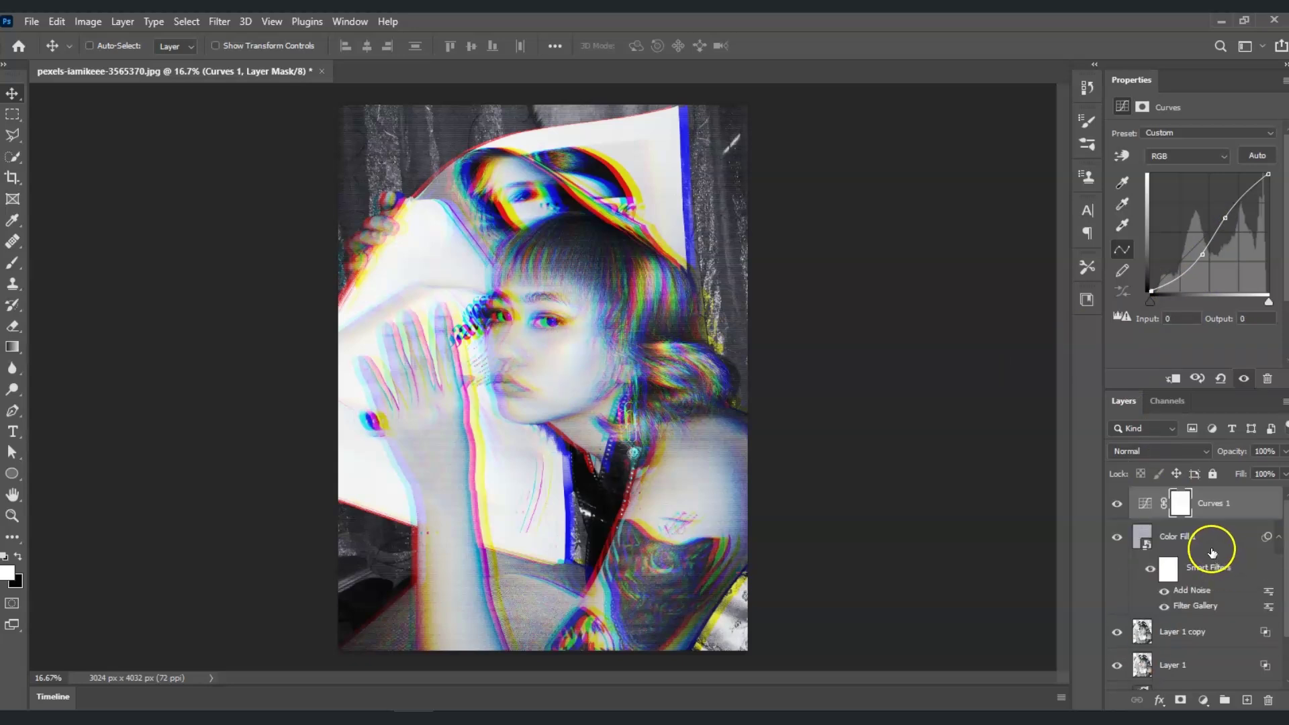
{"action": "scroll", "coordinate": [1206, 549], "scroll_direction": "down", "scroll_amount": 2}
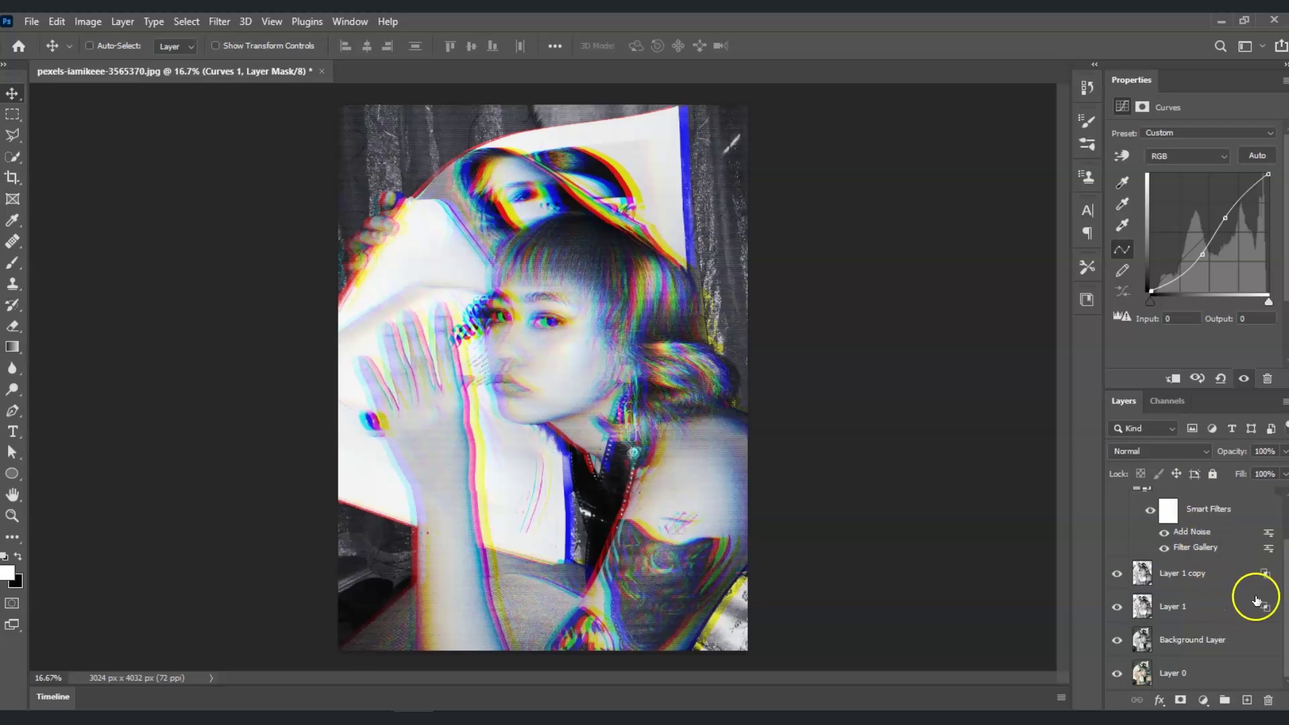
{"action": "left_click", "coordinate": [1207, 645]}
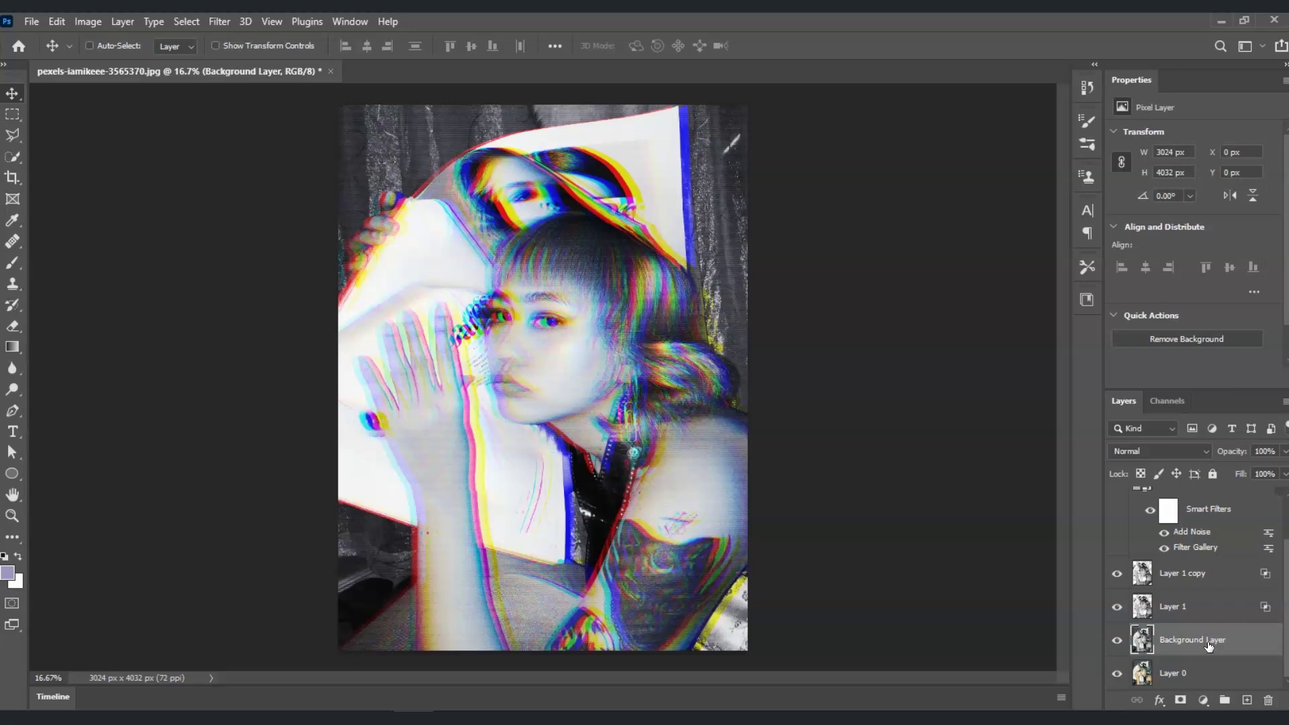
{"action": "key", "text": "ctrl+j"}
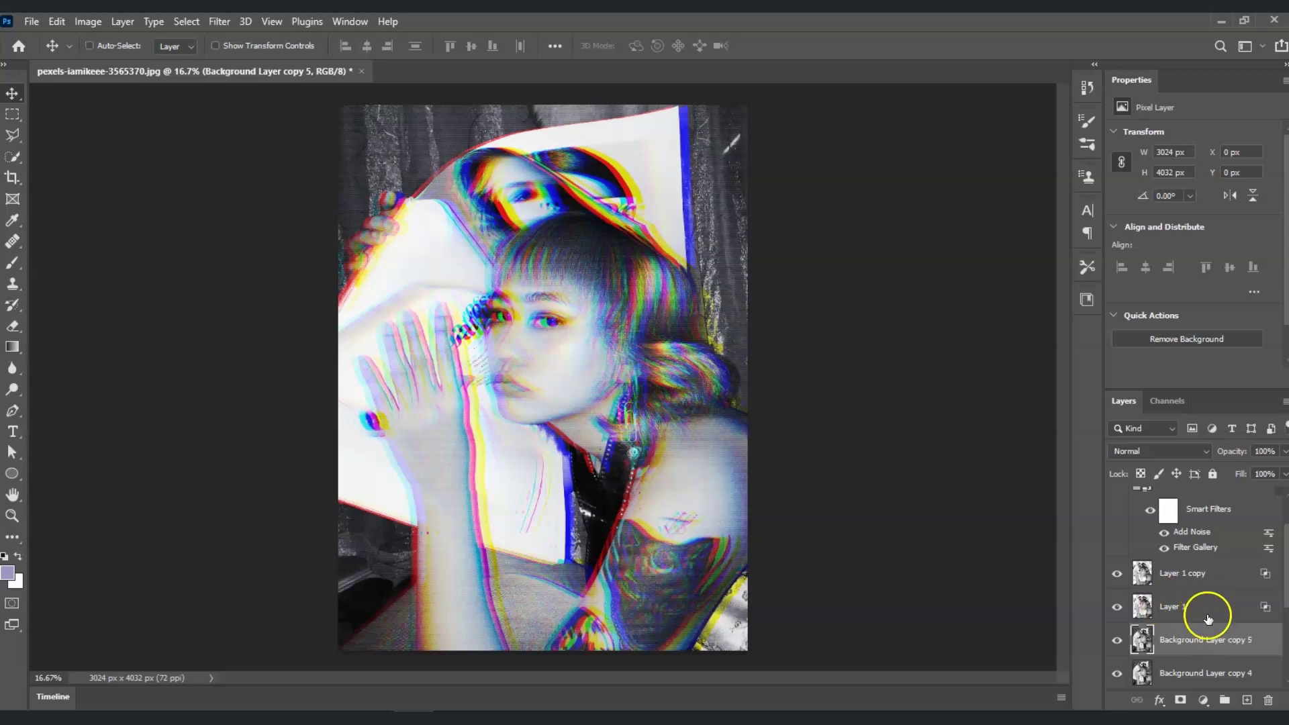
Create a layer group below Layer 1 and move all five Background Layer copies into it
{"action": "scroll", "coordinate": [1175, 599], "scroll_direction": "down", "scroll_amount": 2}
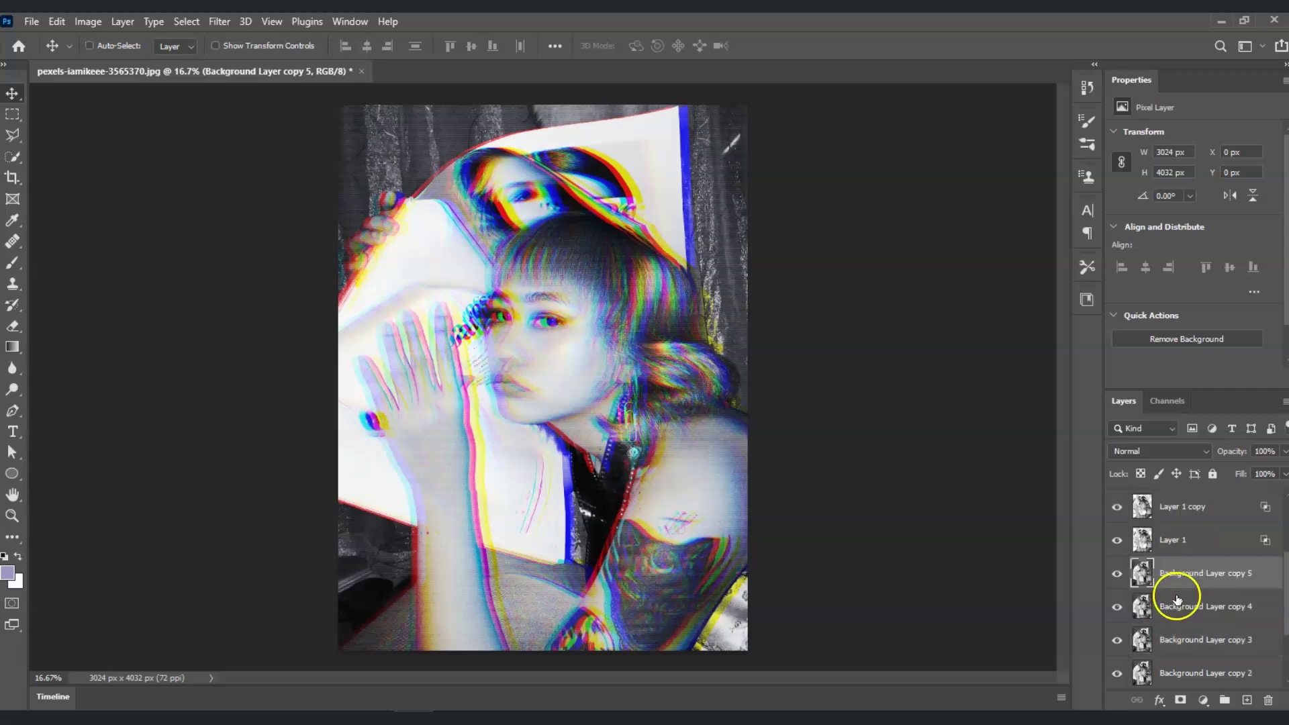
{"action": "left_click", "coordinate": [1225, 700]}
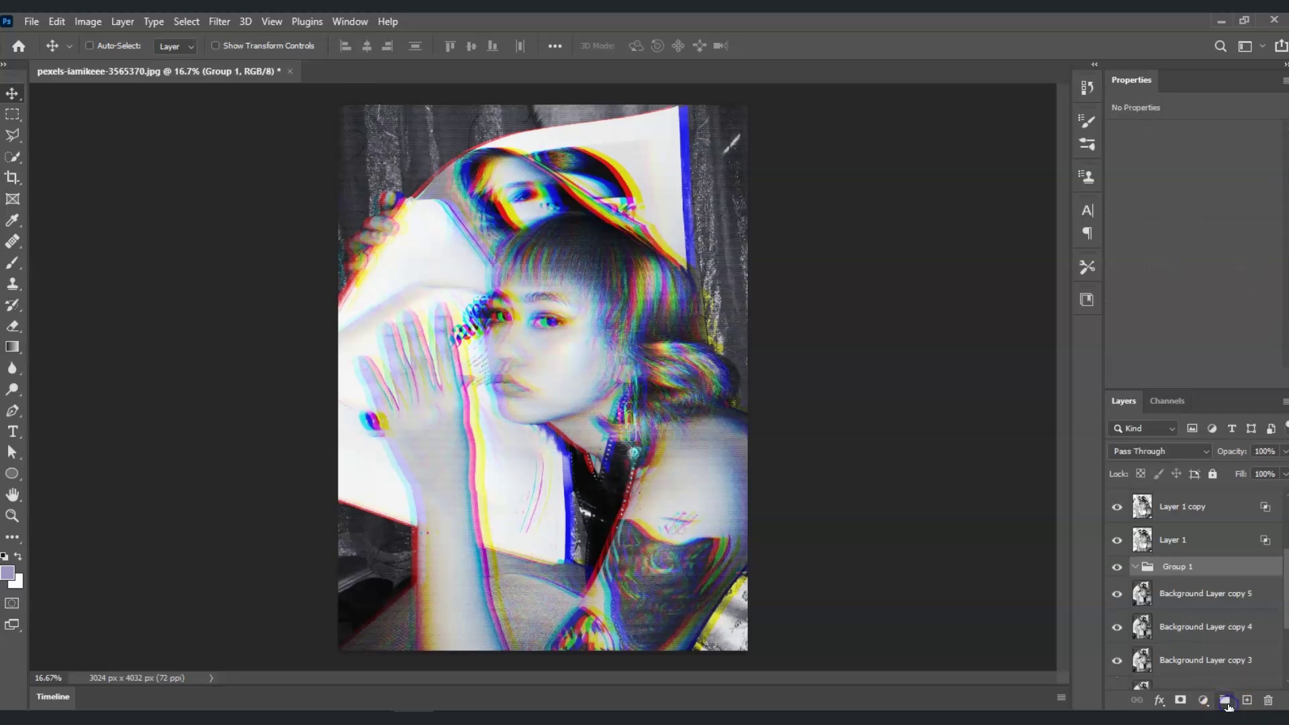
{"action": "left_click", "coordinate": [1199, 598]}
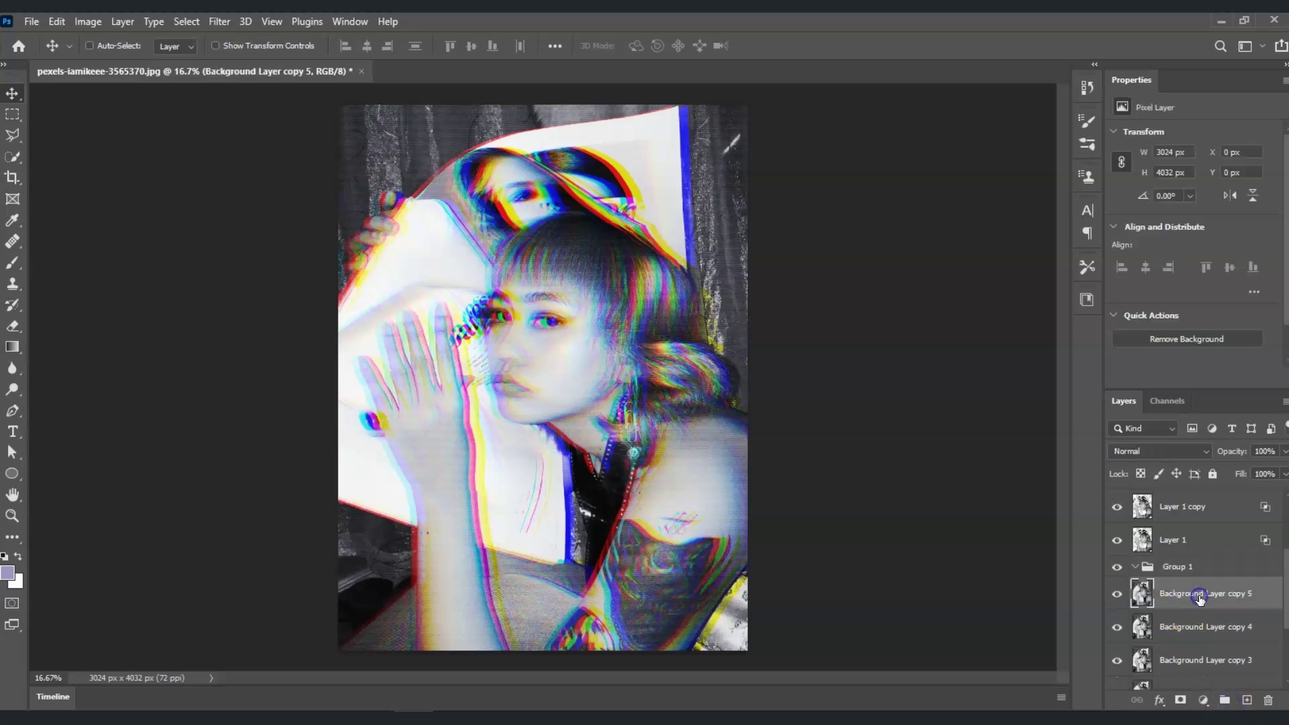
{"action": "mouse_move", "coordinate": [1200, 598]}
{"action": "left_mouse_down"}
{"action": "mouse_move", "coordinate": [1195, 574]}
{"action": "mouse_move", "coordinate": [1209, 628]}
{"action": "mouse_move", "coordinate": [1193, 581]}
{"action": "left_mouse_up"}
{"action": "left_click_drag", "start_coordinate": [1205, 637], "coordinate": [1180, 537]}
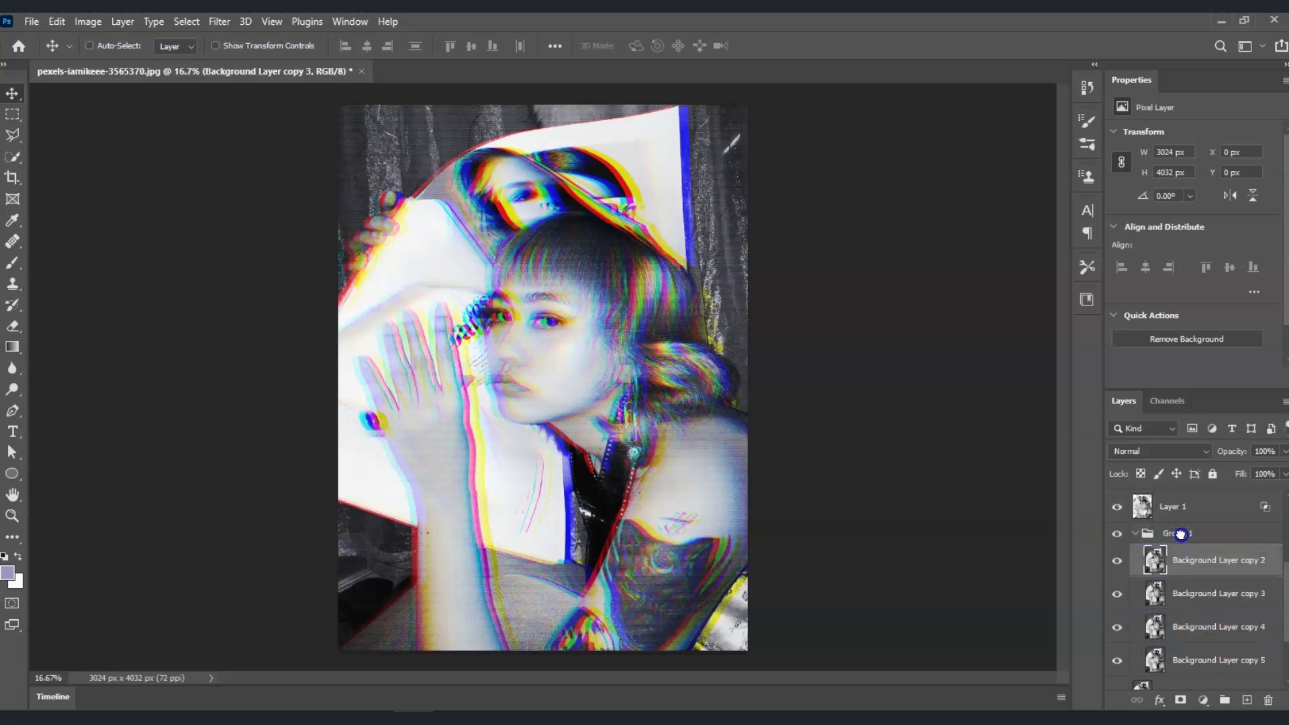
{"action": "left_click_drag", "start_coordinate": [1212, 648], "coordinate": [1196, 507]}
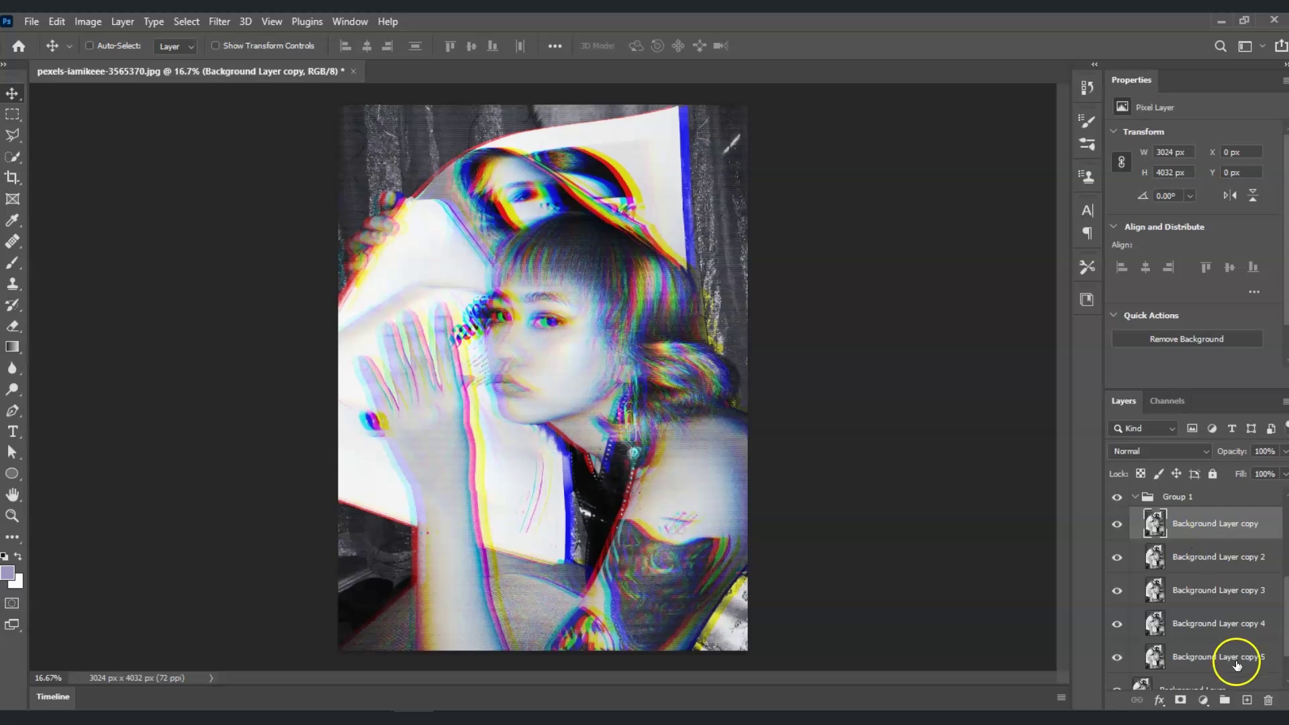
Mask Background Layer copy to a full-width strip about 114 px high at about Y 996 px, selected with the Rectangular Marquee tool
{"action": "left_click", "coordinate": [1176, 521]}
{"action": "left_click", "coordinate": [11, 116]}
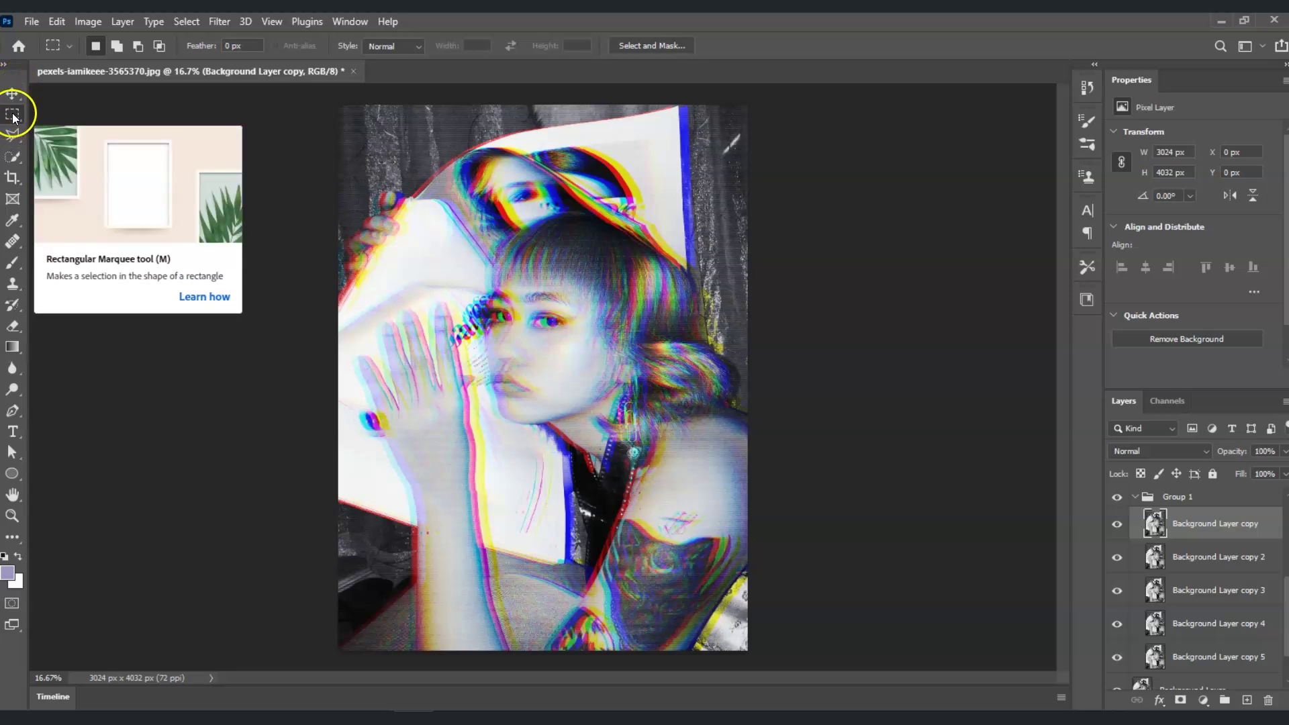
{"action": "right_click", "coordinate": [13, 117]}
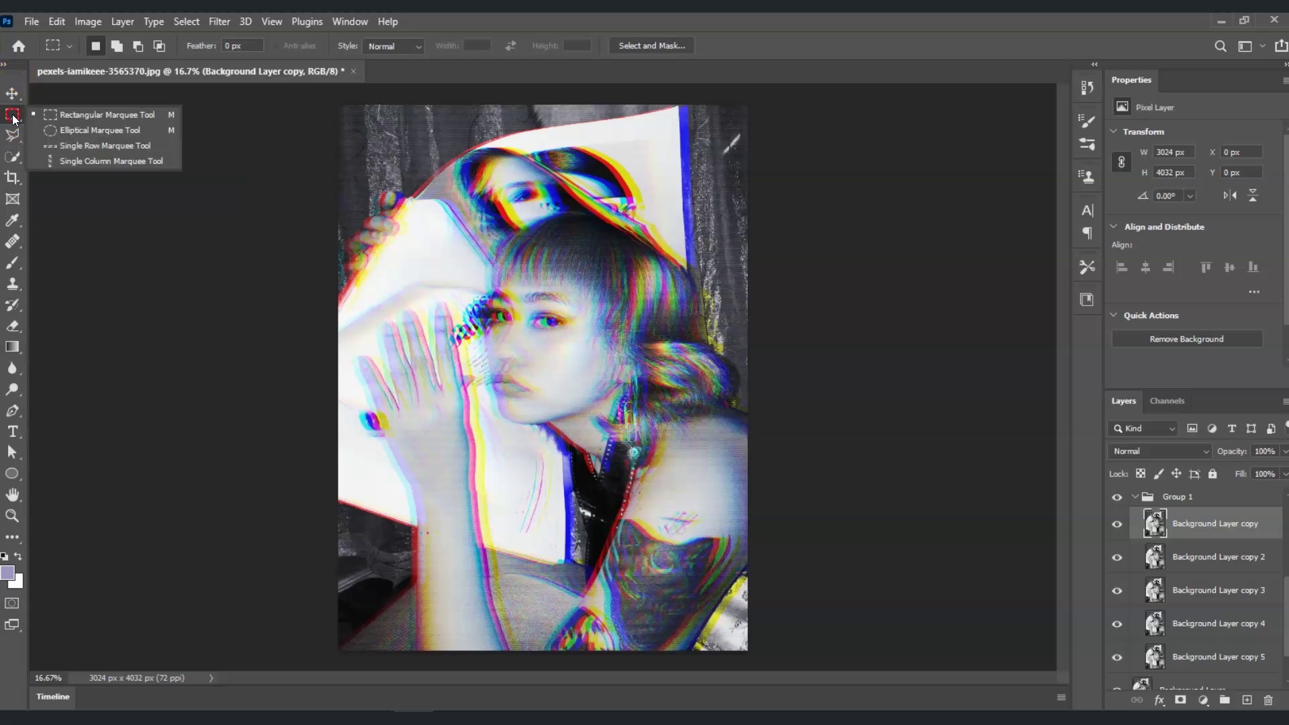
{"action": "left_click", "coordinate": [82, 119]}
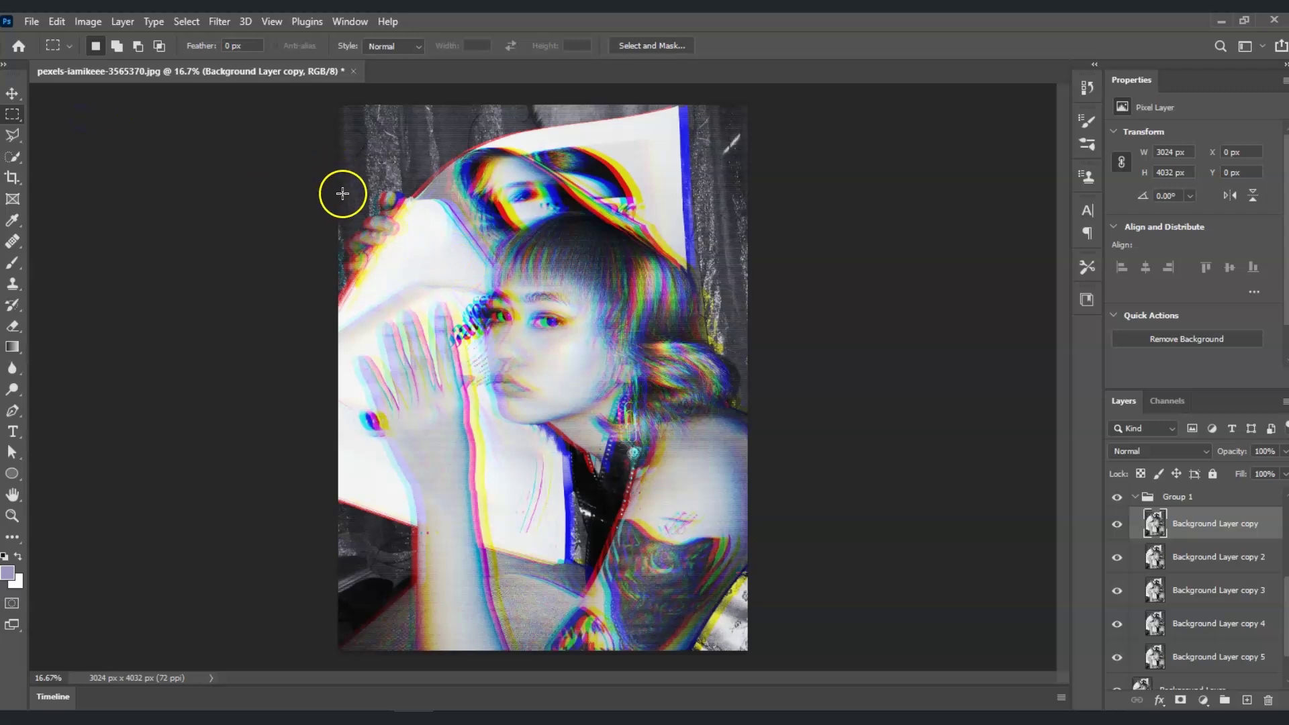
{"action": "left_click_drag", "start_coordinate": [337, 241], "coordinate": [755, 255]}
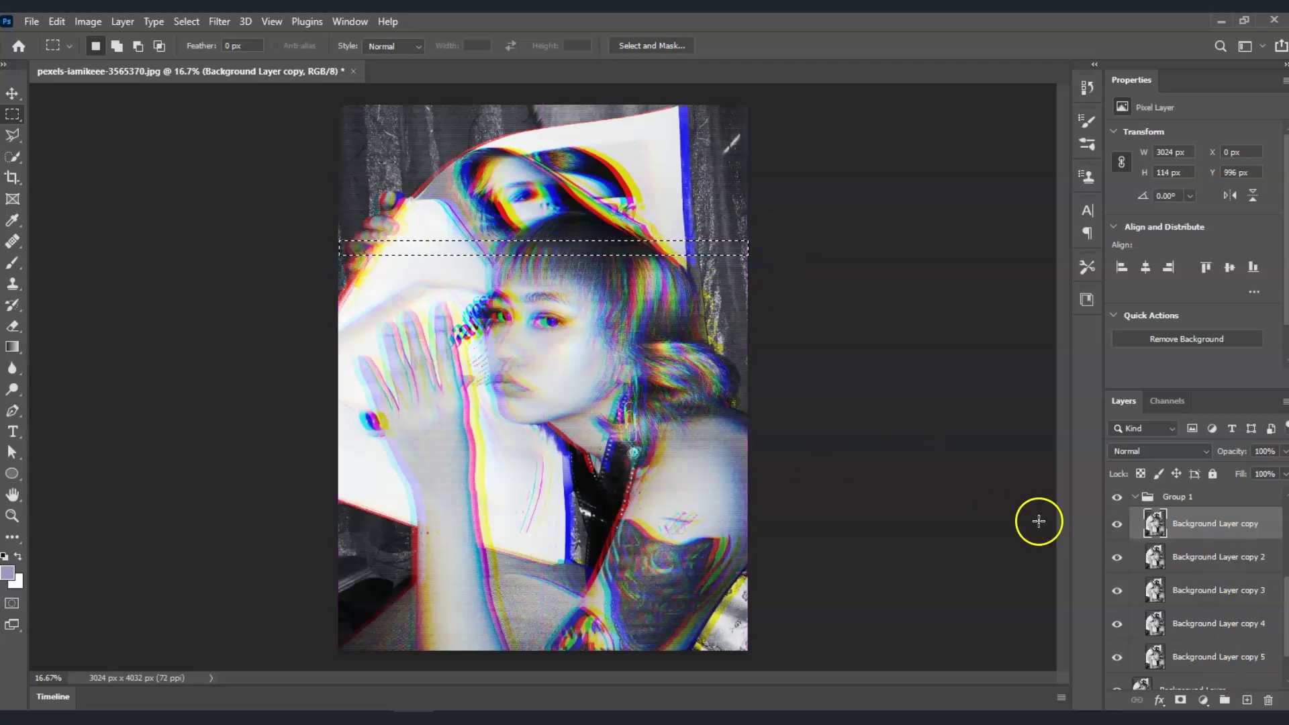
{"action": "left_click", "coordinate": [1183, 700]}
Offset the image of Background Layer copy inside its masked strip to about X -114 px, Y 3 px using the Move tool
{"action": "left_click", "coordinate": [1214, 527]}
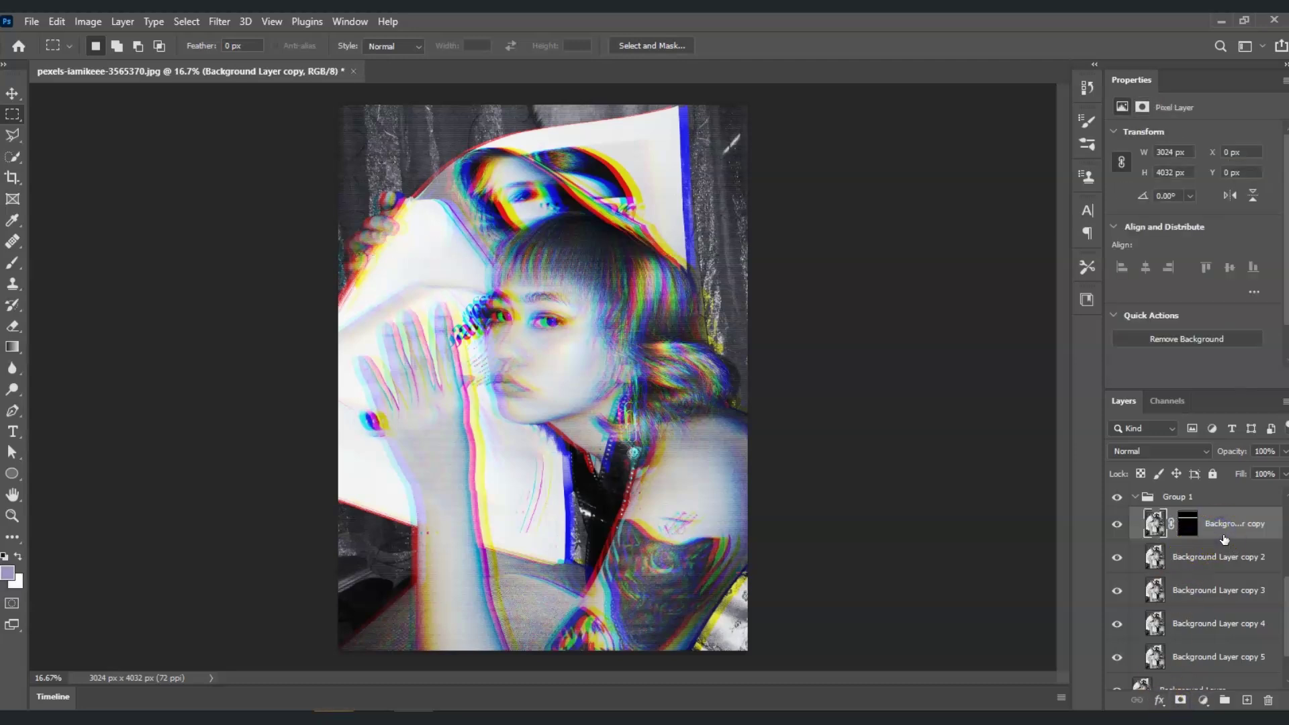
{"action": "left_click", "coordinate": [11, 94]}
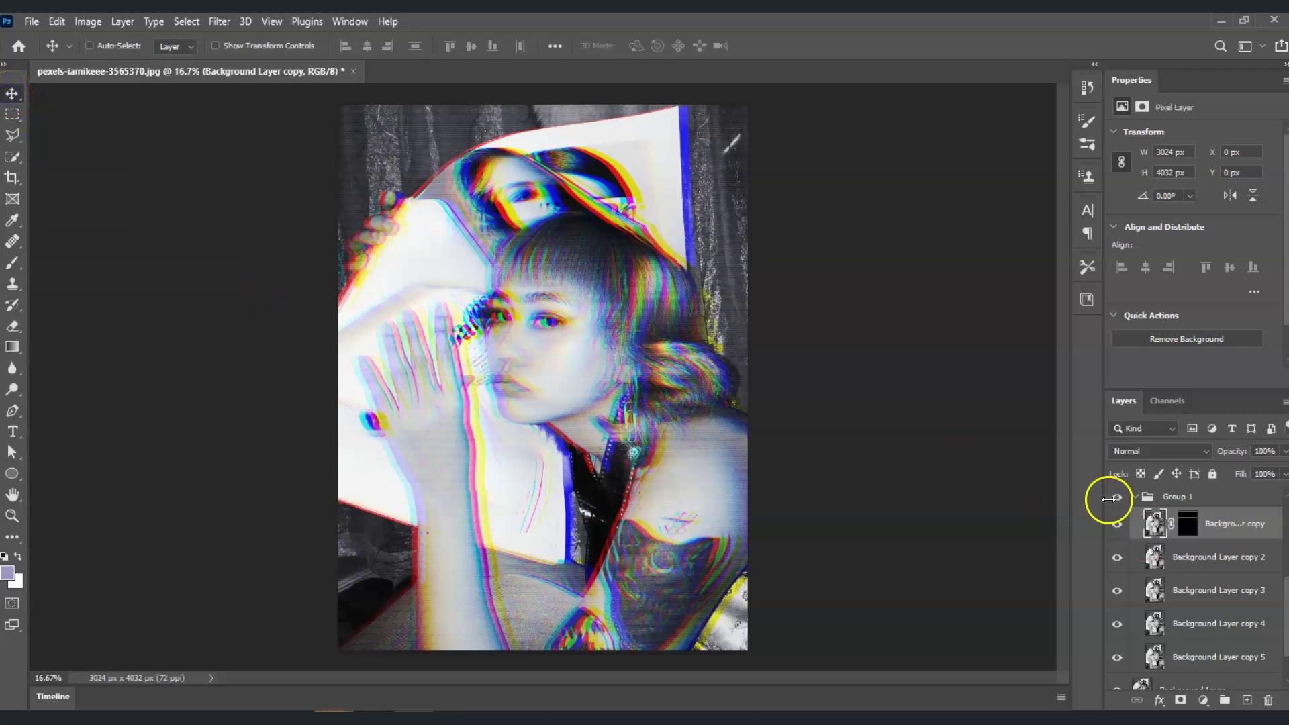
{"action": "left_click_drag", "start_coordinate": [502, 263], "coordinate": [483, 269]}
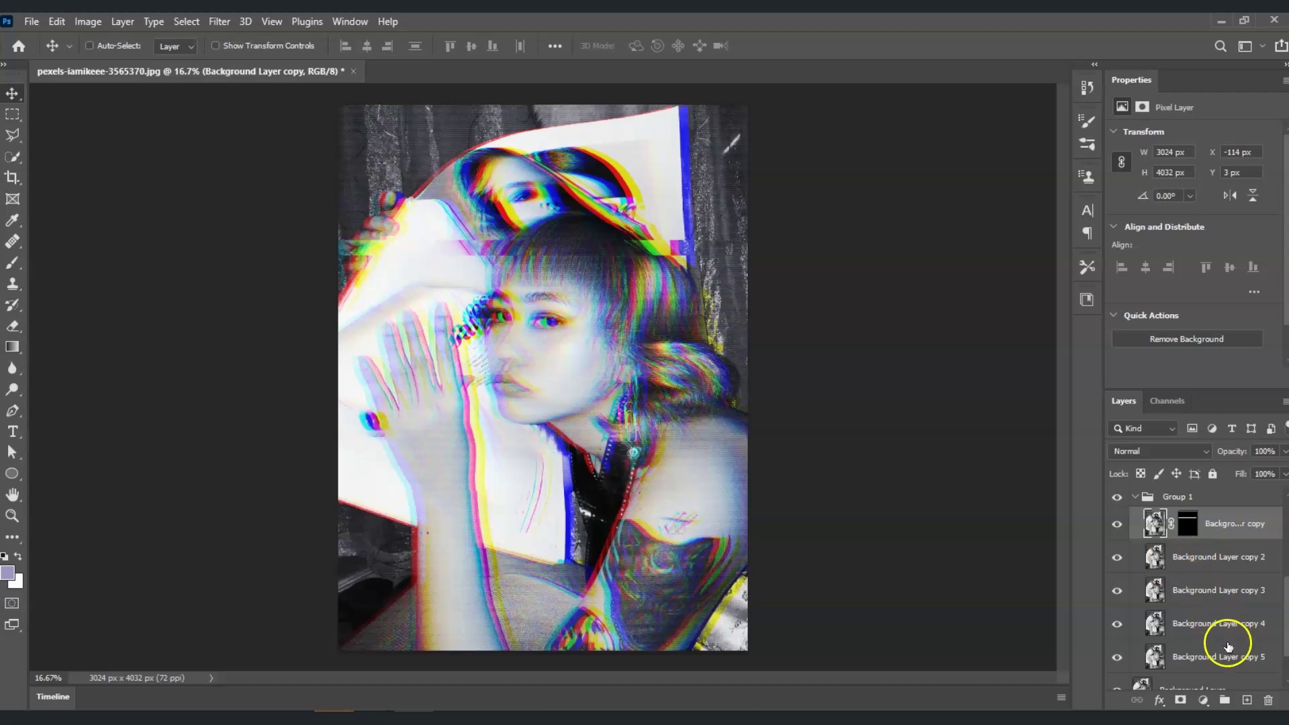
Mask Background Layer copy 2 to a thin strip about 60 px high at about Y 1974 px, and shift its image slightly sideways
{"action": "left_click", "coordinate": [1202, 558]}
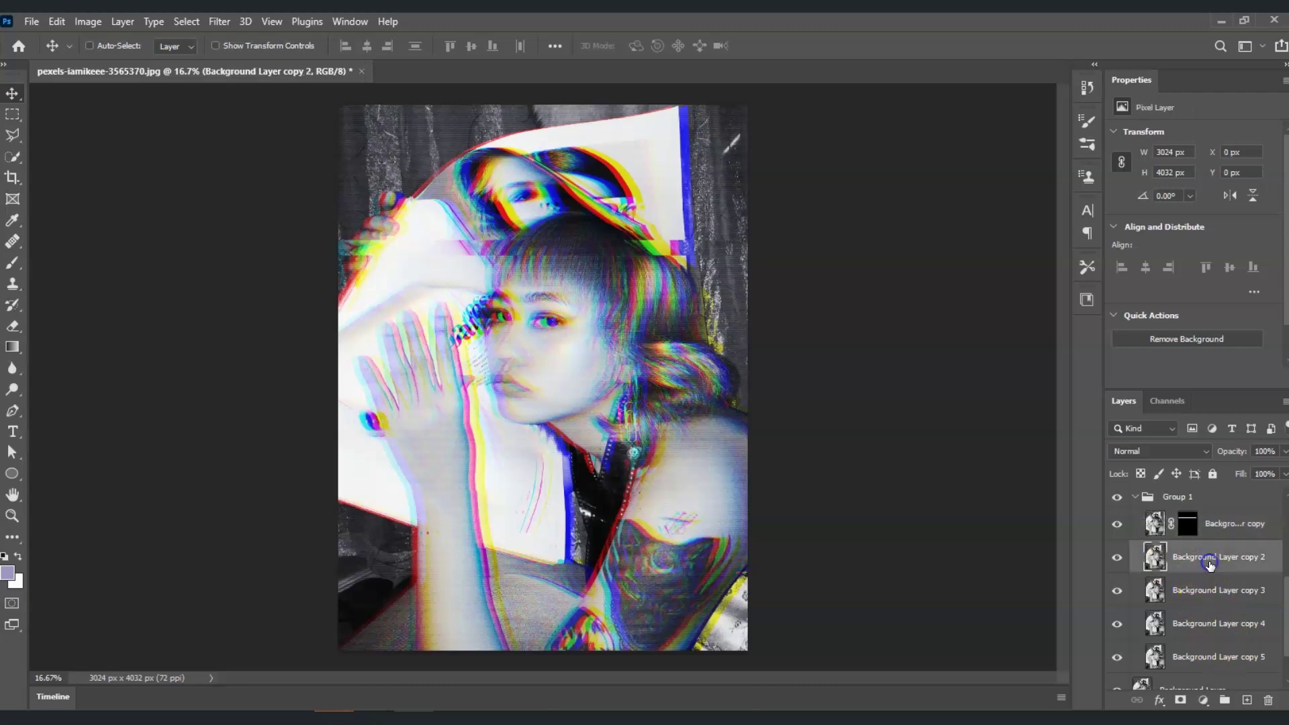
{"action": "left_click", "coordinate": [13, 114]}
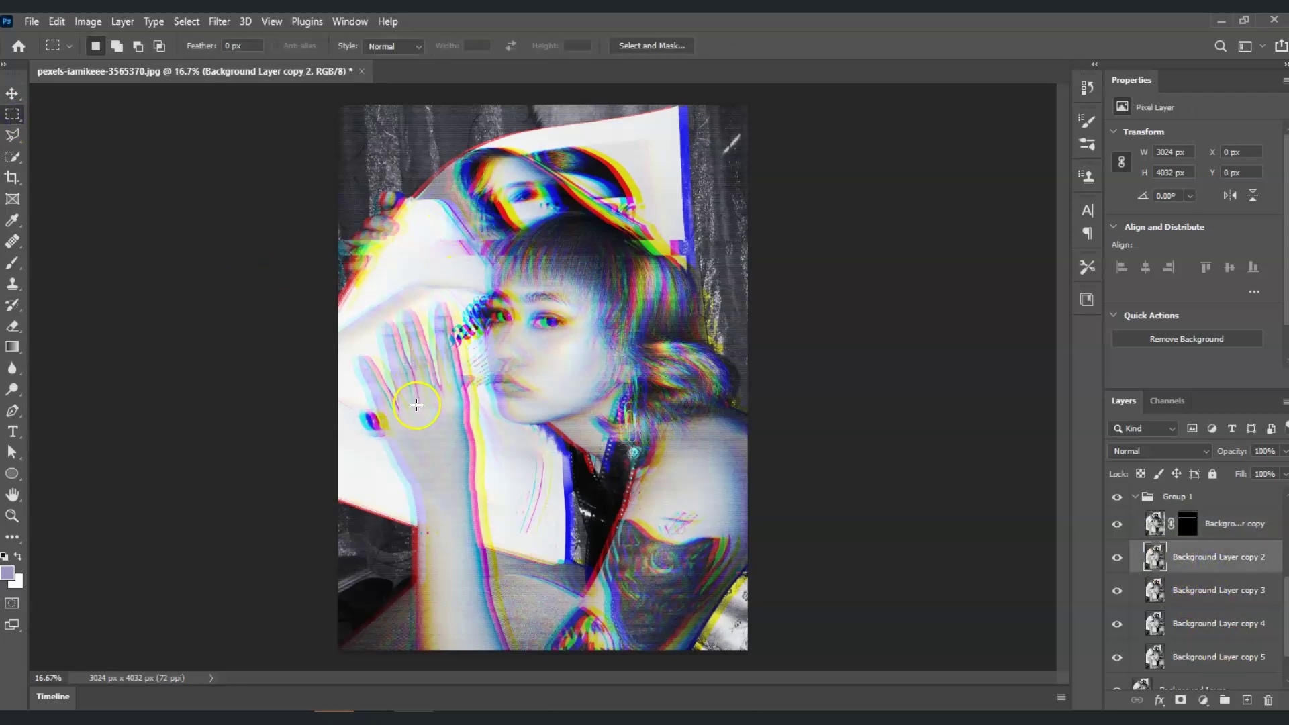
{"action": "left_click_drag", "start_coordinate": [341, 372], "coordinate": [749, 379]}
{"action": "left_click", "coordinate": [1181, 701]}
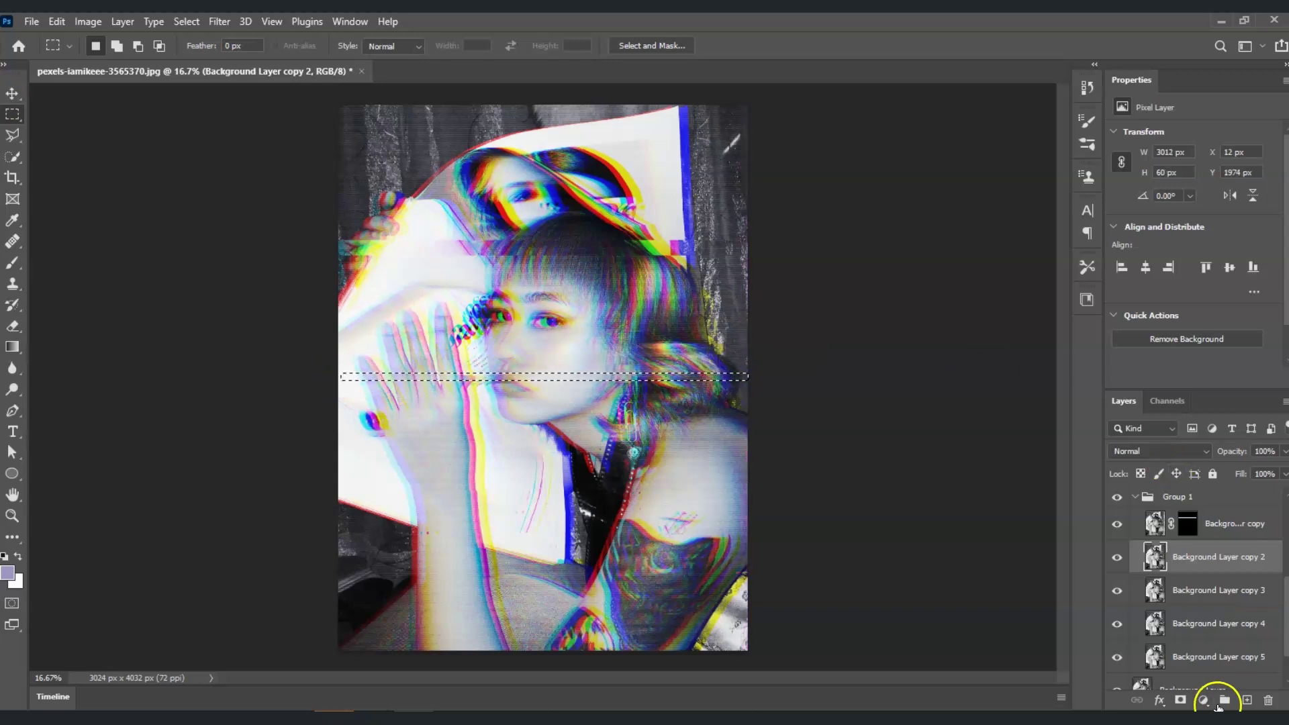
{"action": "left_click", "coordinate": [11, 96]}
{"action": "left_click_drag", "start_coordinate": [465, 401], "coordinate": [475, 402]}
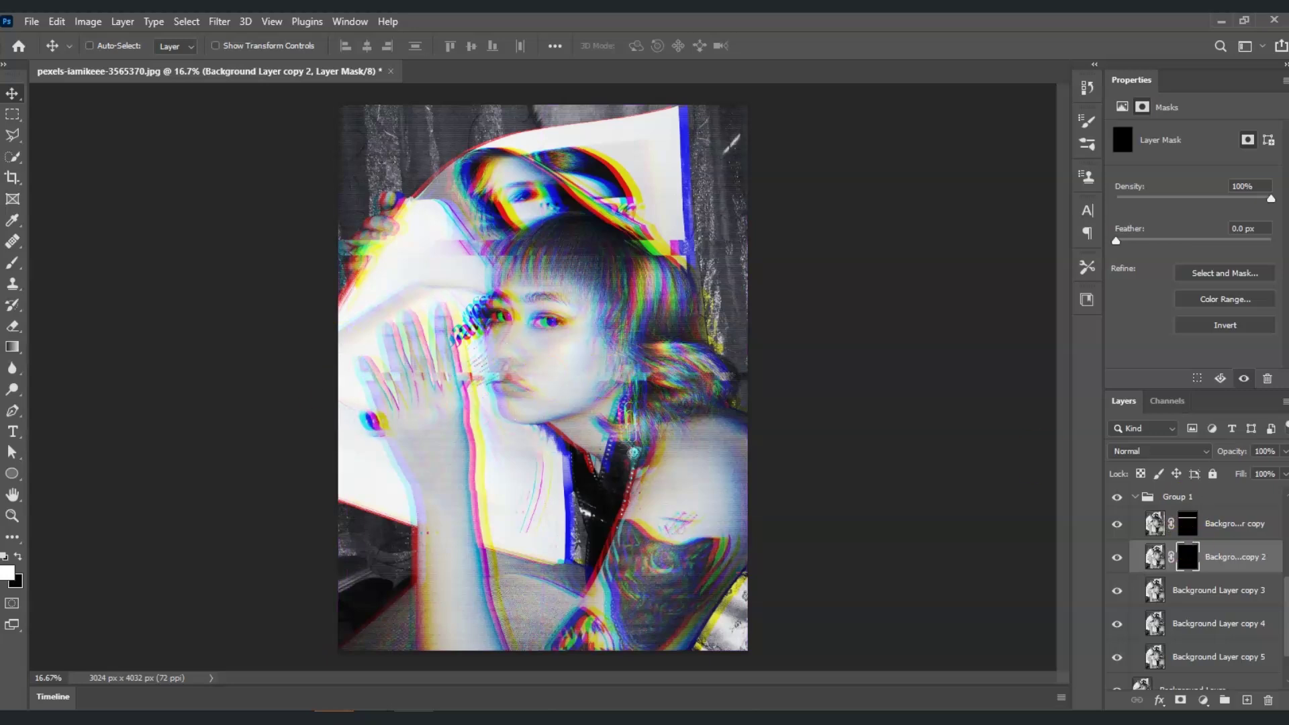
Mask Background Layer copy 3 to a thin horizontal strip across the forearm just below the wrist, and shift its image sideways
{"action": "left_click", "coordinate": [1205, 592]}
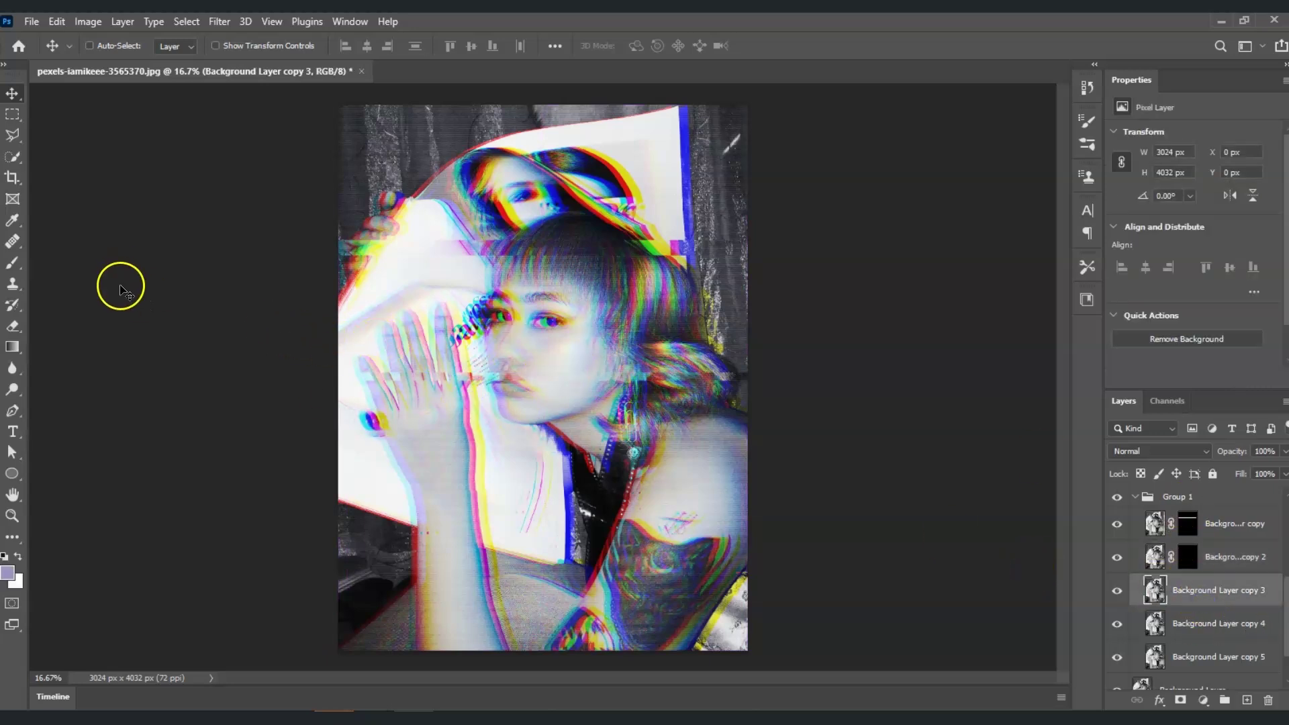
{"action": "left_click", "coordinate": [12, 114]}
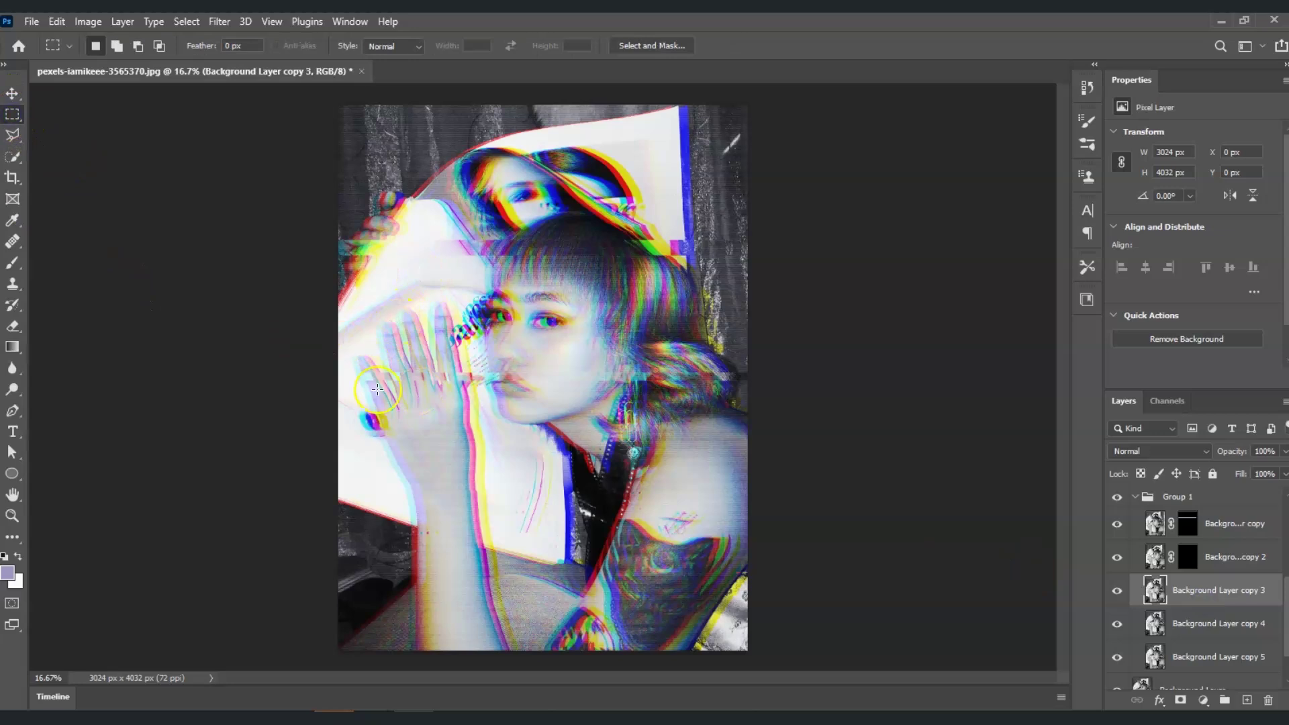
{"action": "mouse_move", "coordinate": [354, 492]}
{"action": "left_mouse_down"}
{"action": "mouse_move", "coordinate": [335, 500]}
{"action": "mouse_move", "coordinate": [648, 510]}
{"action": "left_mouse_up"}
{"action": "left_click", "coordinate": [12, 92]}
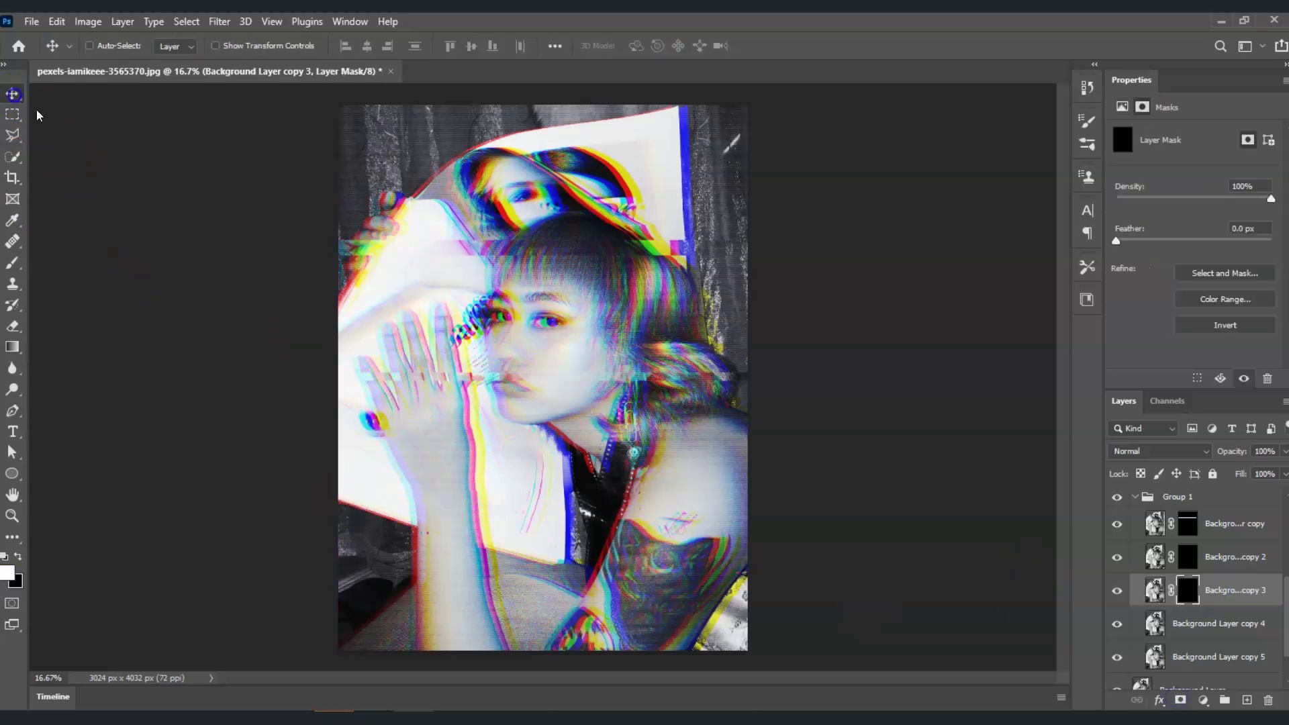
Mask Background Layer copy 4 to a thin full-width strip across the upper part of the magazine page, and offset its image sideways
{"action": "left_click", "coordinate": [1174, 624]}
{"action": "left_click", "coordinate": [12, 114]}
{"action": "left_click_drag", "start_coordinate": [334, 144], "coordinate": [771, 158]}
{"action": "left_click", "coordinate": [12, 92]}
{"action": "left_click", "coordinate": [1181, 700]}
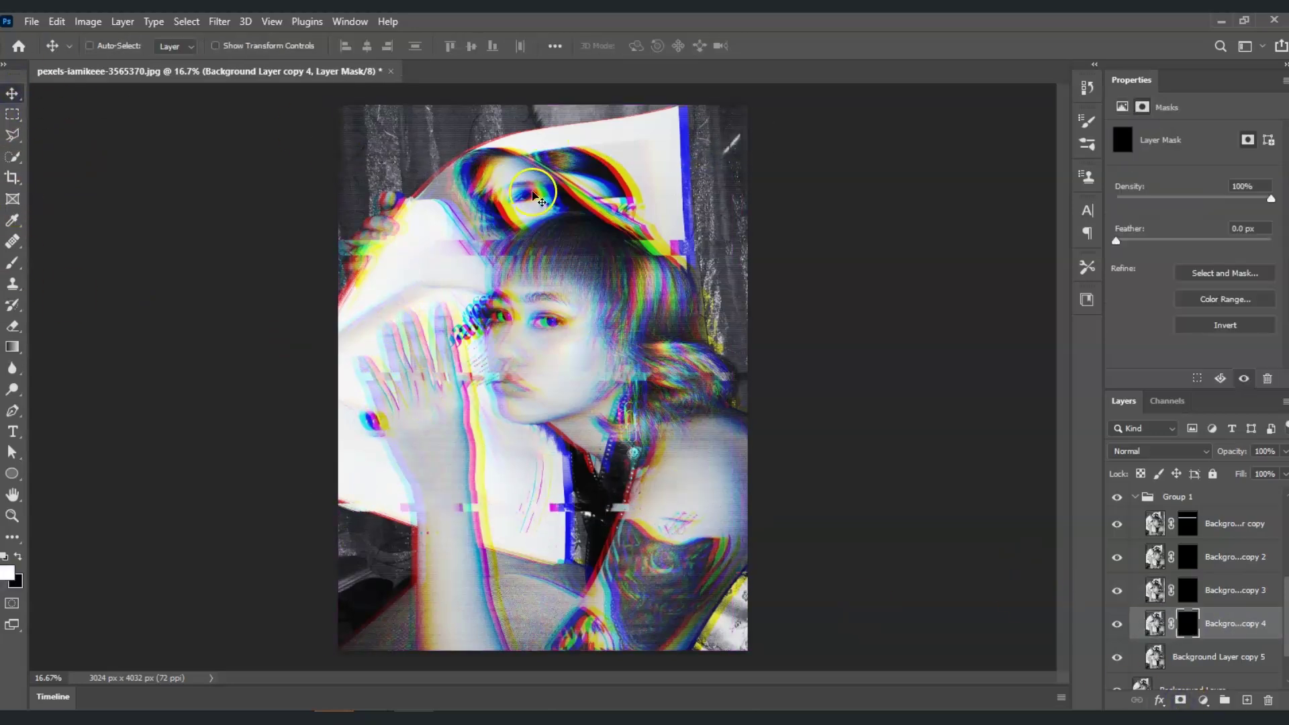
Mask Background Layer copy 5 to a thin full-width strip just below the chin, and offset its image sideways
{"action": "left_click", "coordinate": [1209, 657]}
{"action": "left_click", "coordinate": [12, 114]}
{"action": "left_click_drag", "start_coordinate": [334, 422], "coordinate": [752, 436]}
{"action": "key", "text": "v"}
{"action": "left_click", "coordinate": [1181, 700]}
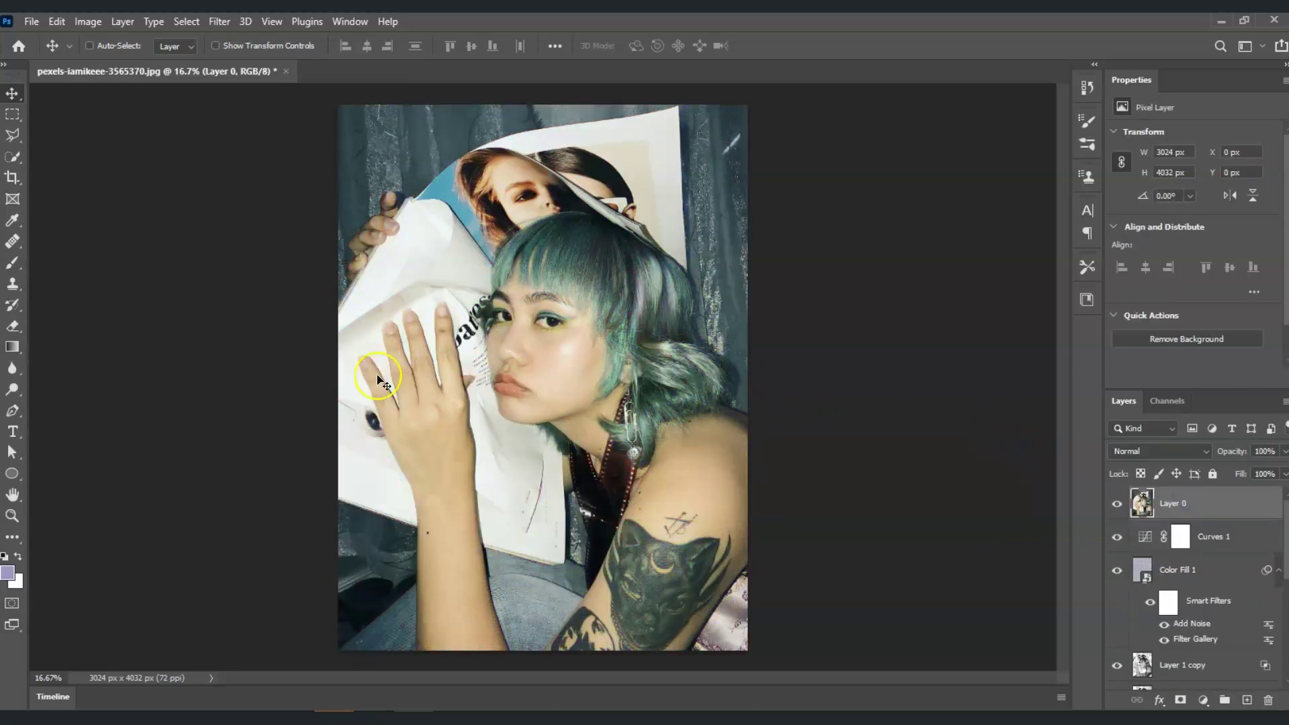
Hide the original colour photo on Layer 0 to compare it with the glitch effect
{"action": "left_click", "coordinate": [1119, 504]}
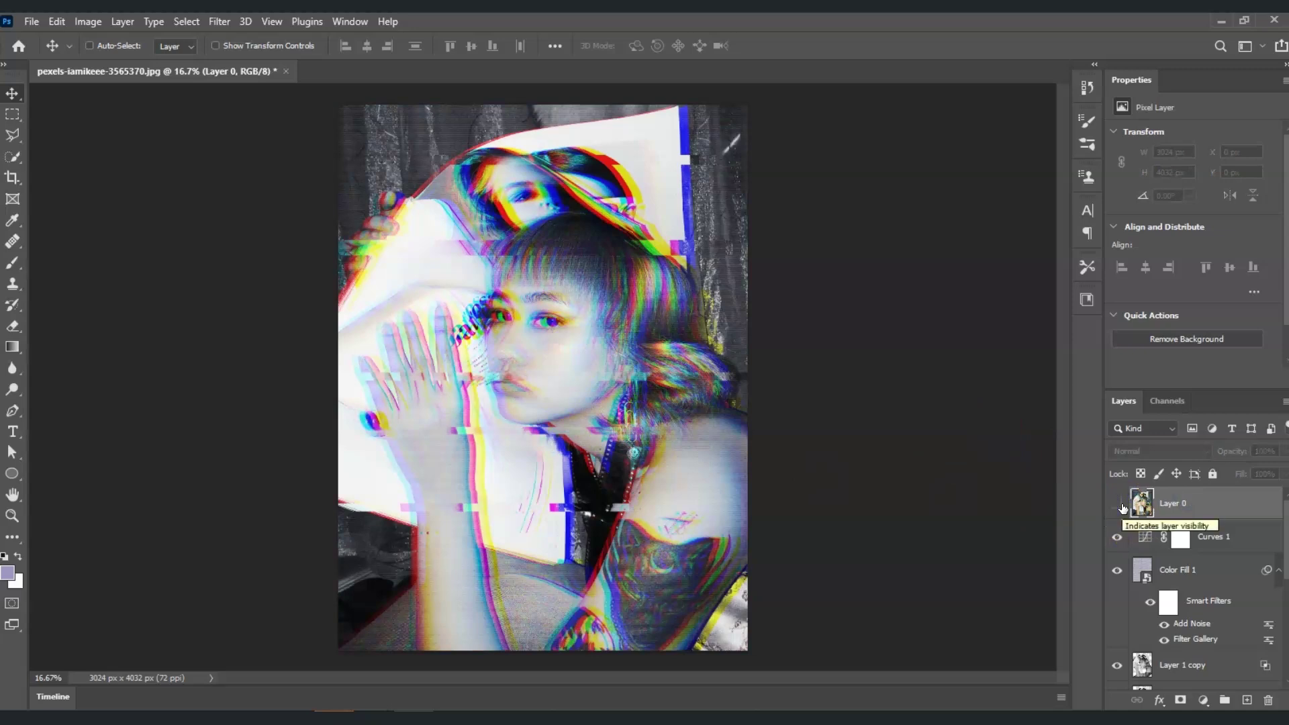